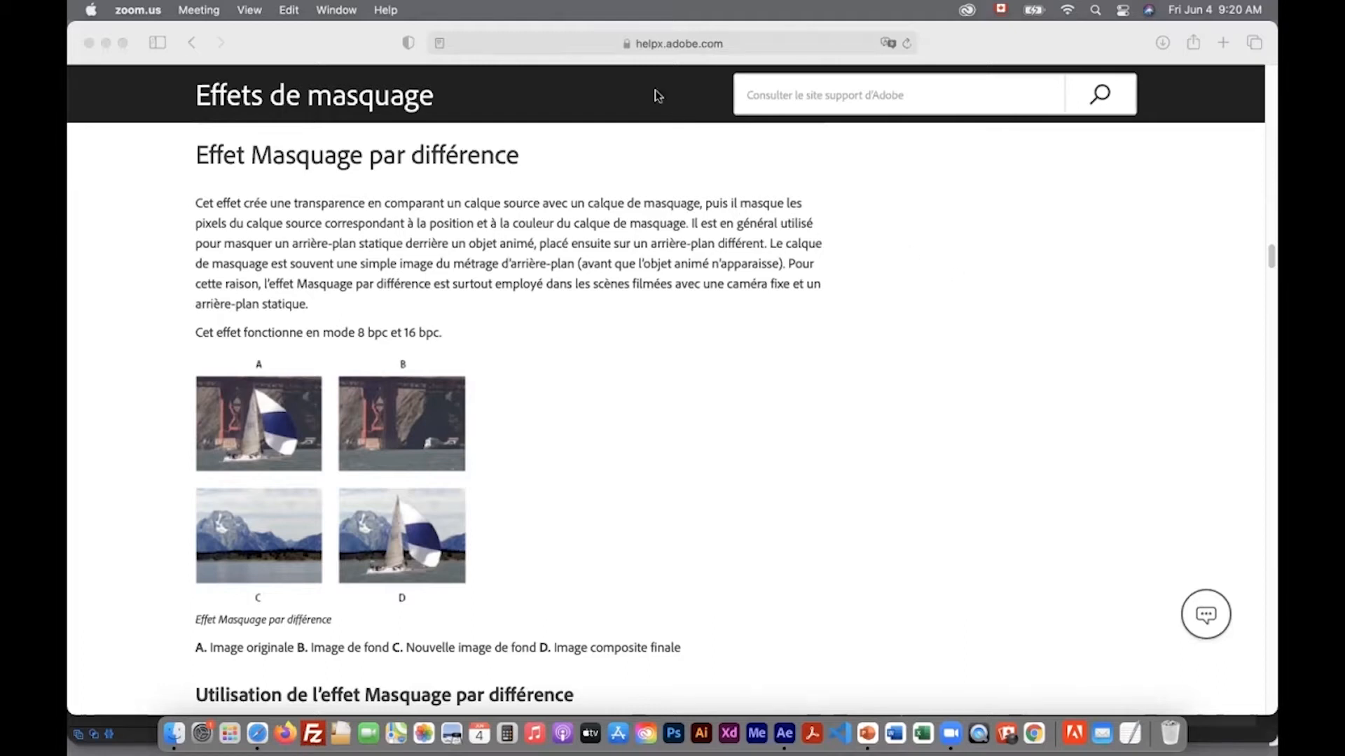
# Read the Adobe help page's explanation of the Masquage par différence effect, highlighting the passage about masking a static background behind an animated object
pyautogui.click(581, 43)
pyautogui.press('Escape')
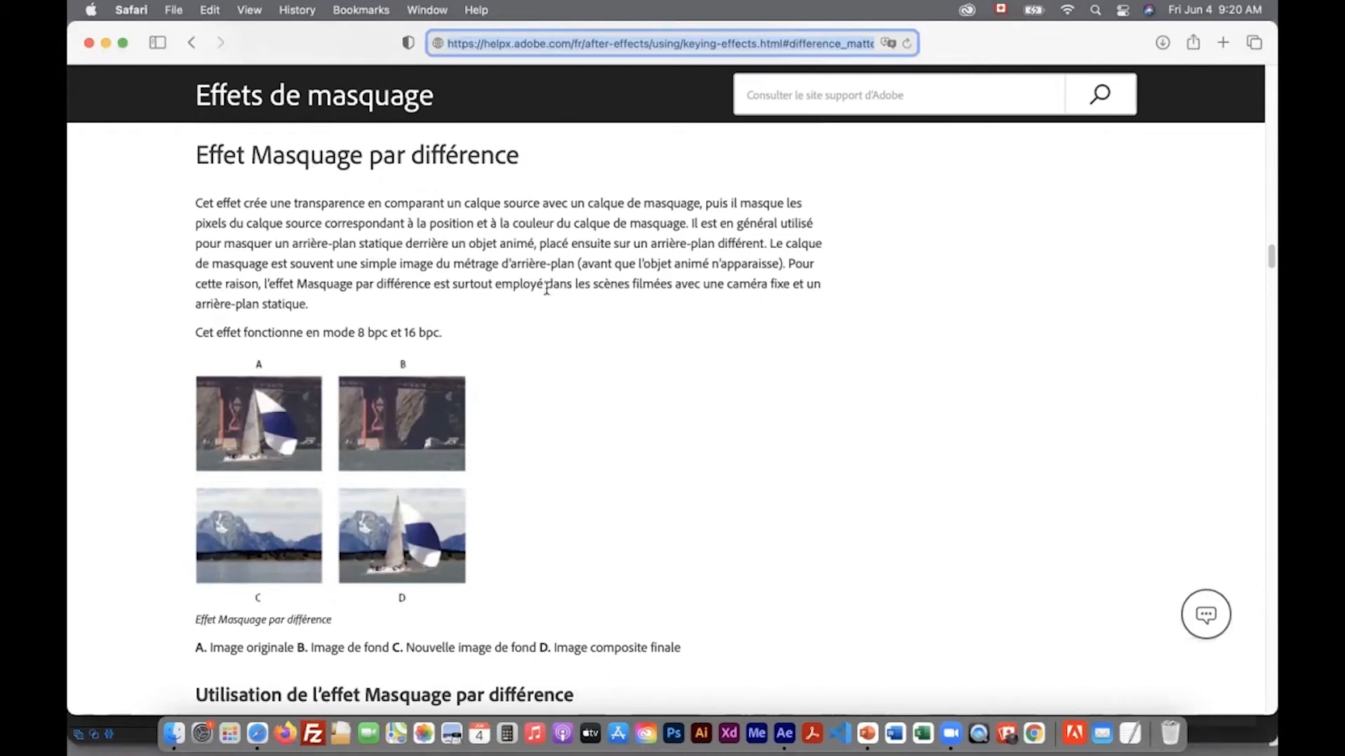
pyautogui.moveTo(737, 224); pyautogui.dragTo(534, 247)
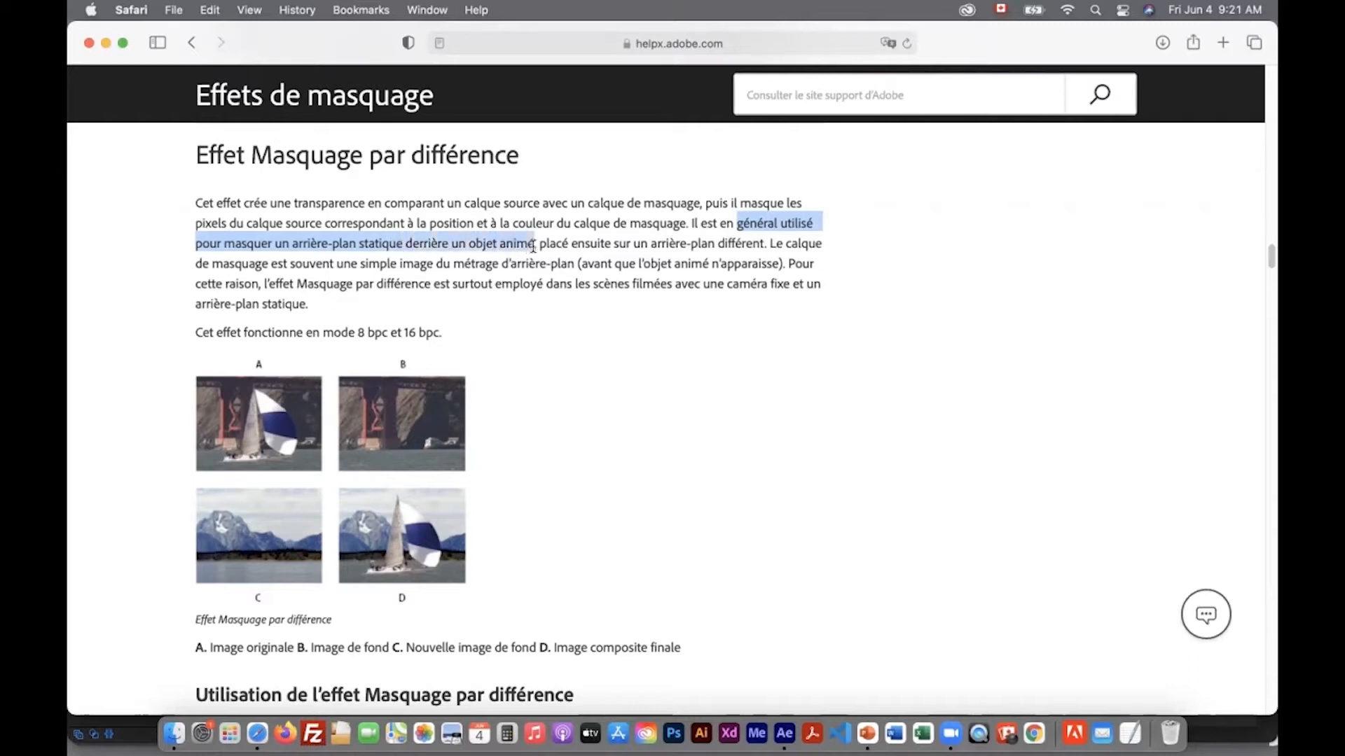
pyautogui.click(597, 337)
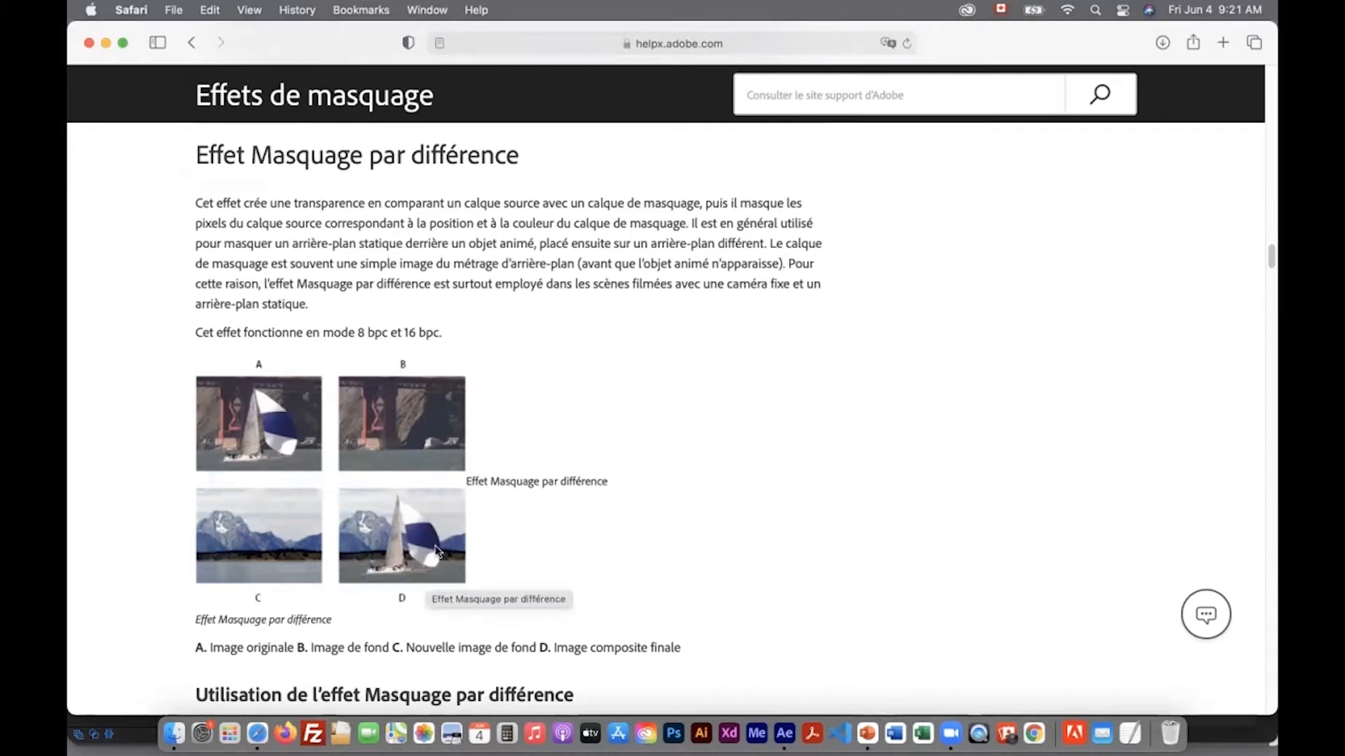
# Switch to After Effects and scrub through the finished pexels-creativ-medium-5657579 composition to examine the repeated walking figures
pyautogui.click(785, 733)
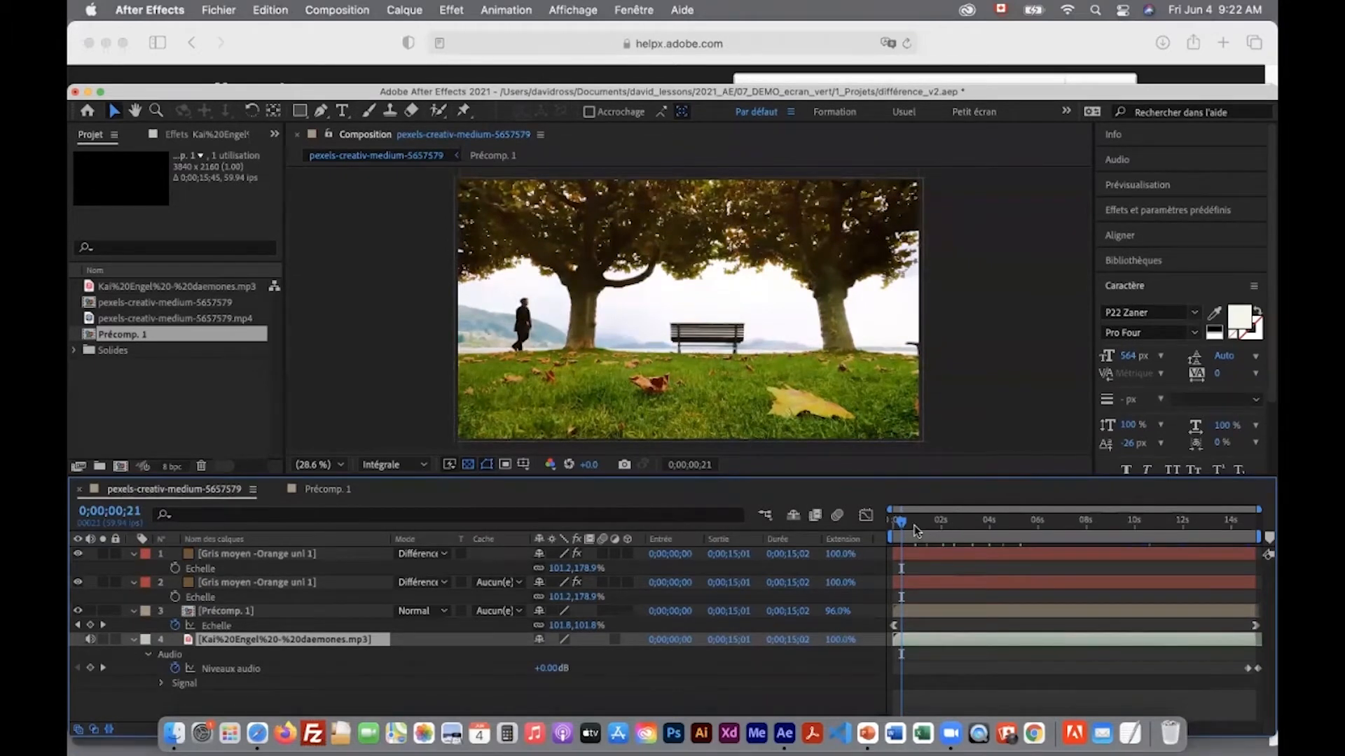
pyautogui.moveTo(914, 525); pyautogui.dragTo(1024, 525)
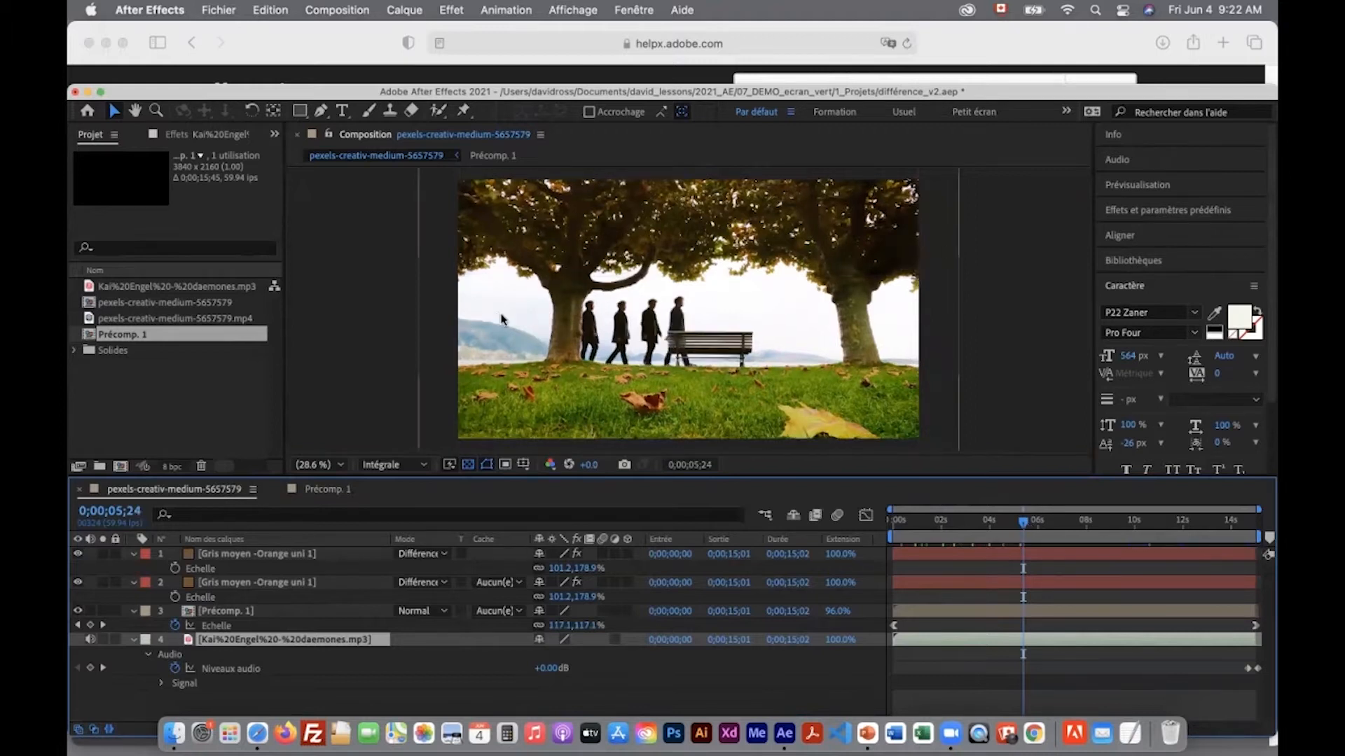
pyautogui.moveTo(1029, 527); pyautogui.dragTo(1107, 526)
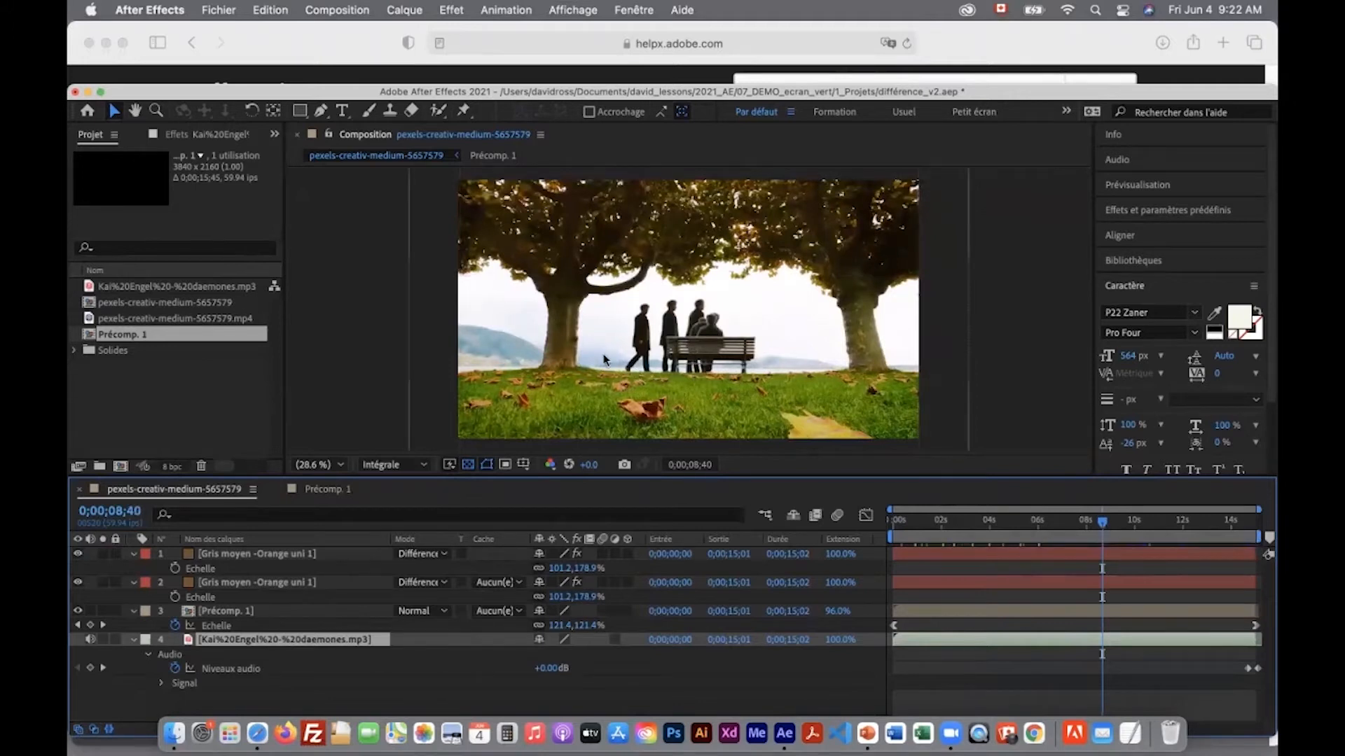
# Create a new composition from the pexels-creativ-medium-5657579.mp4 footage and enlarge the composition preview area
pyautogui.click(110, 319)
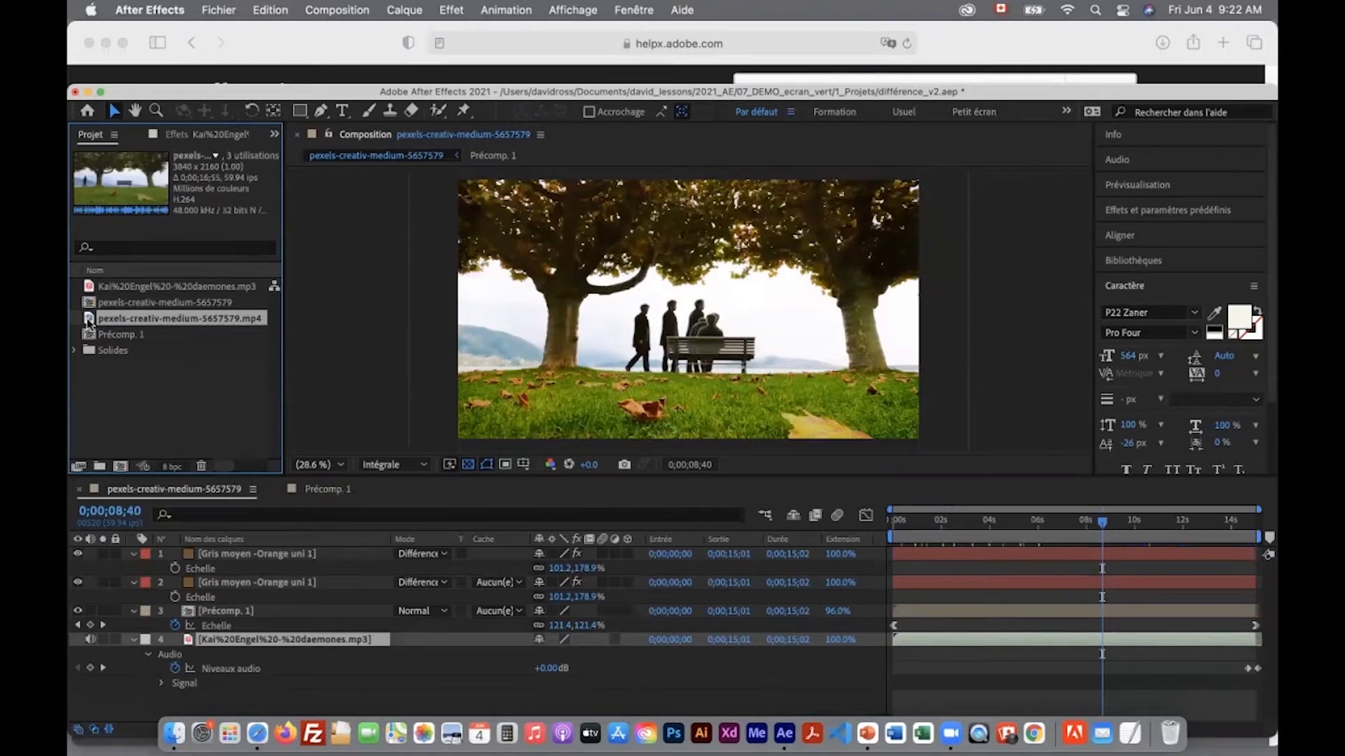
pyautogui.click(105, 334)
pyautogui.click(113, 319)
pyautogui.moveTo(88, 322); pyautogui.dragTo(121, 466)
pyautogui.moveTo(968, 539)
pyautogui.mouseDown()
pyautogui.moveTo(1065, 533)
pyautogui.moveTo(949, 536)
pyautogui.mouseUp()
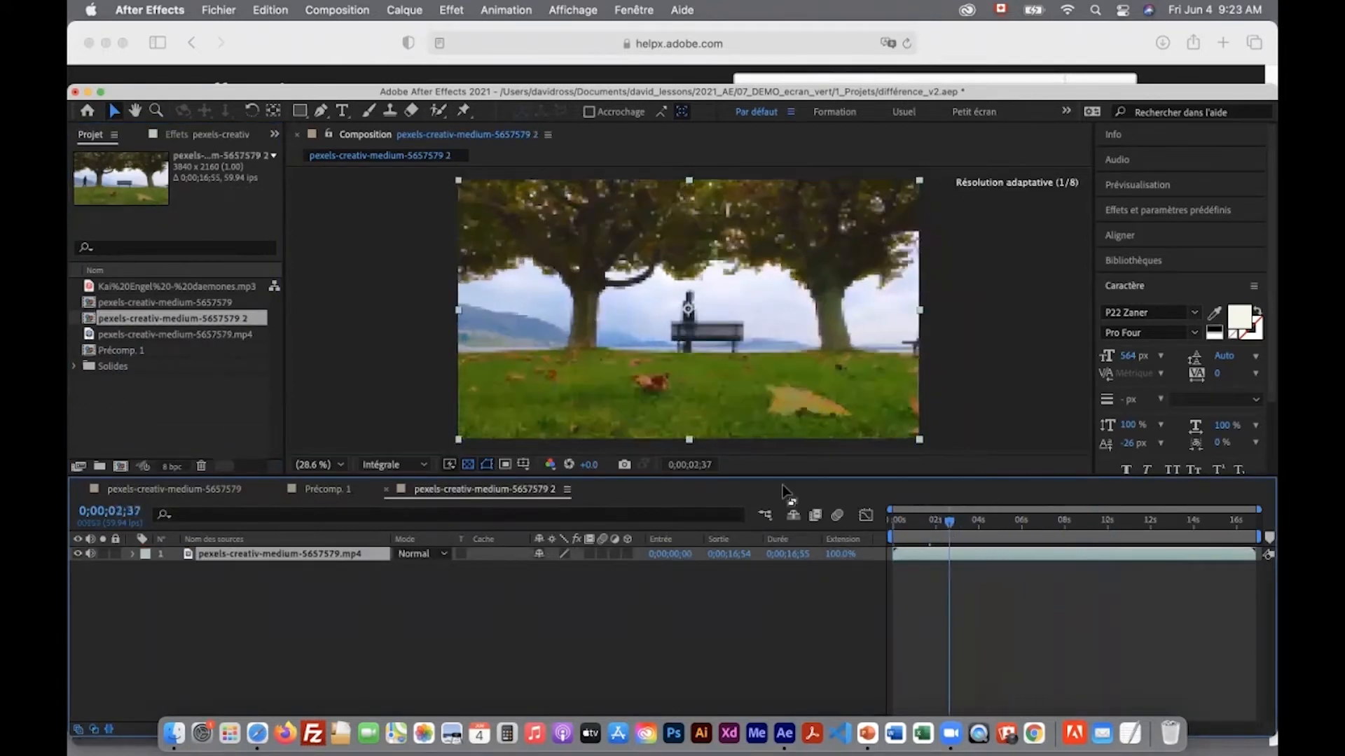
pyautogui.moveTo(784, 478); pyautogui.dragTo(784, 539)
# Freeze the video layer on the frame with the empty bench at 0;00;02;14
pyautogui.moveTo(949, 550); pyautogui.dragTo(874, 567)
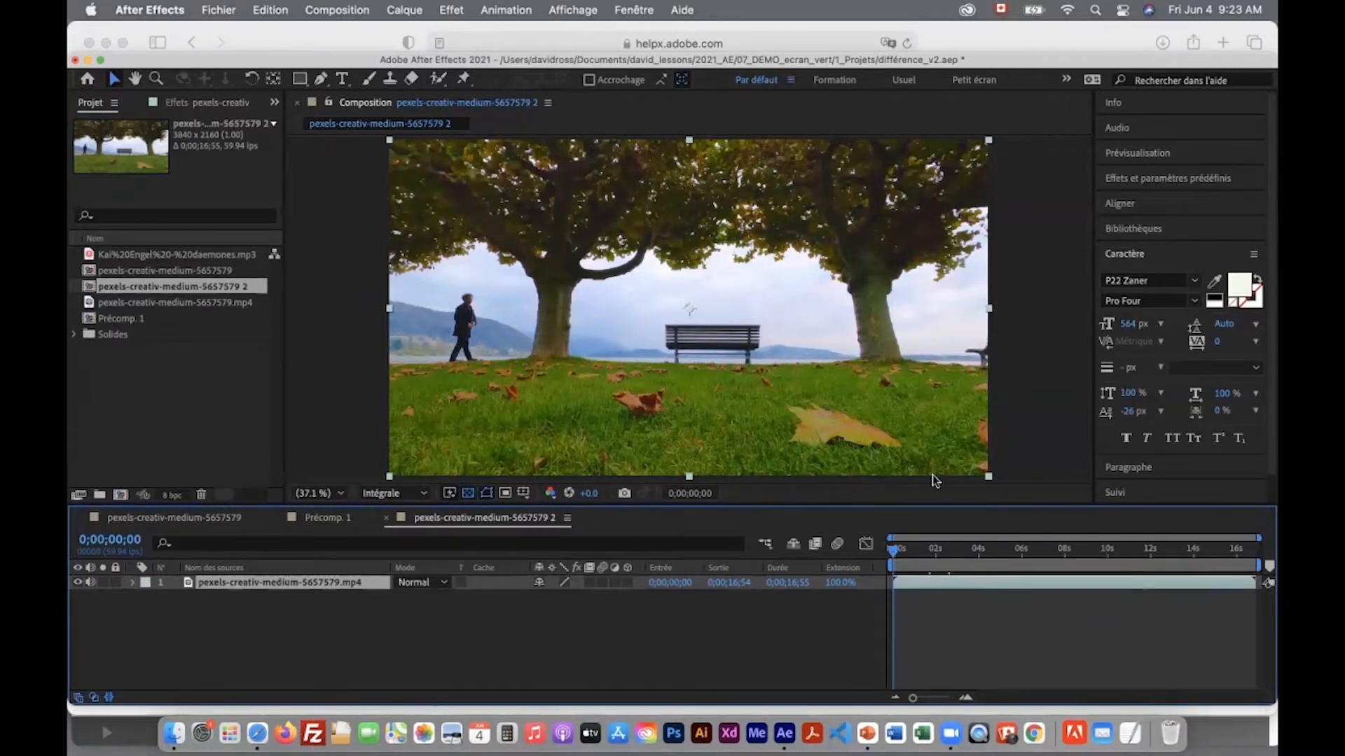
pyautogui.moveTo(899, 553); pyautogui.dragTo(945, 553)
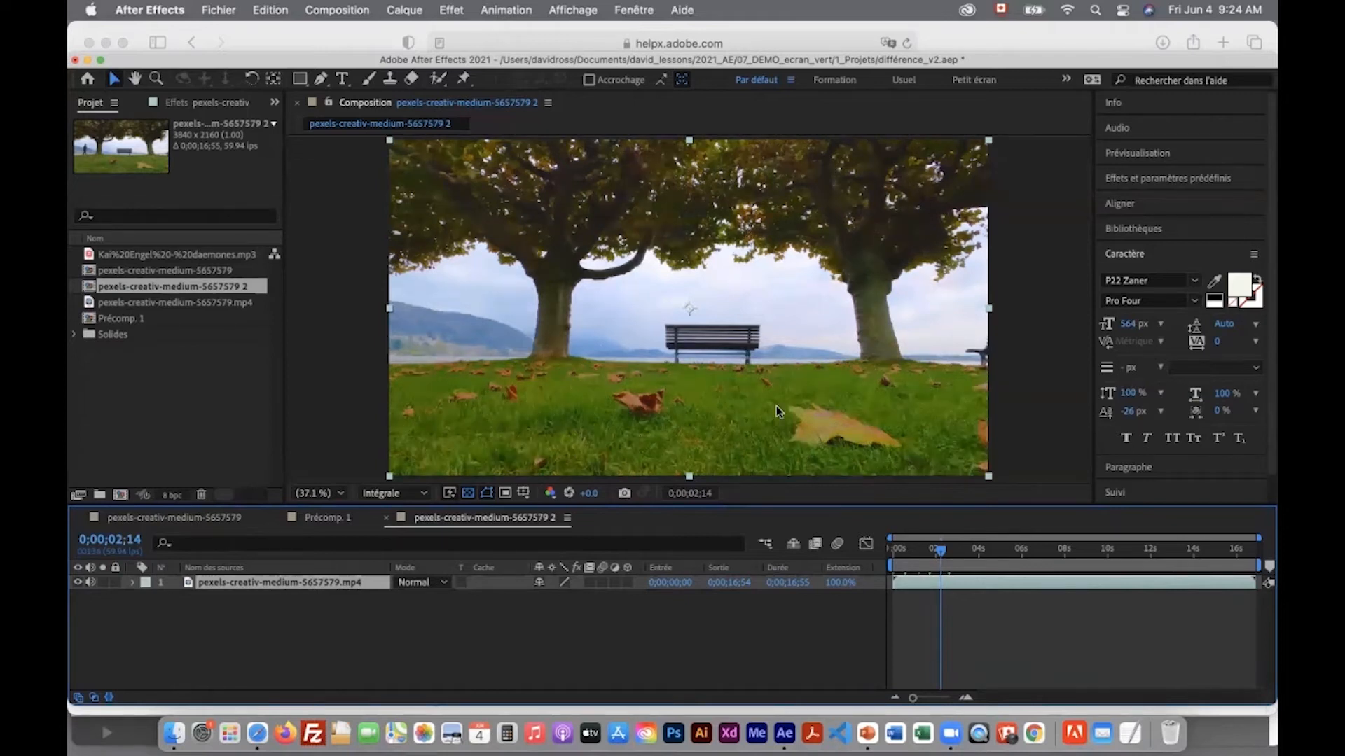
pyautogui.click(404, 10)
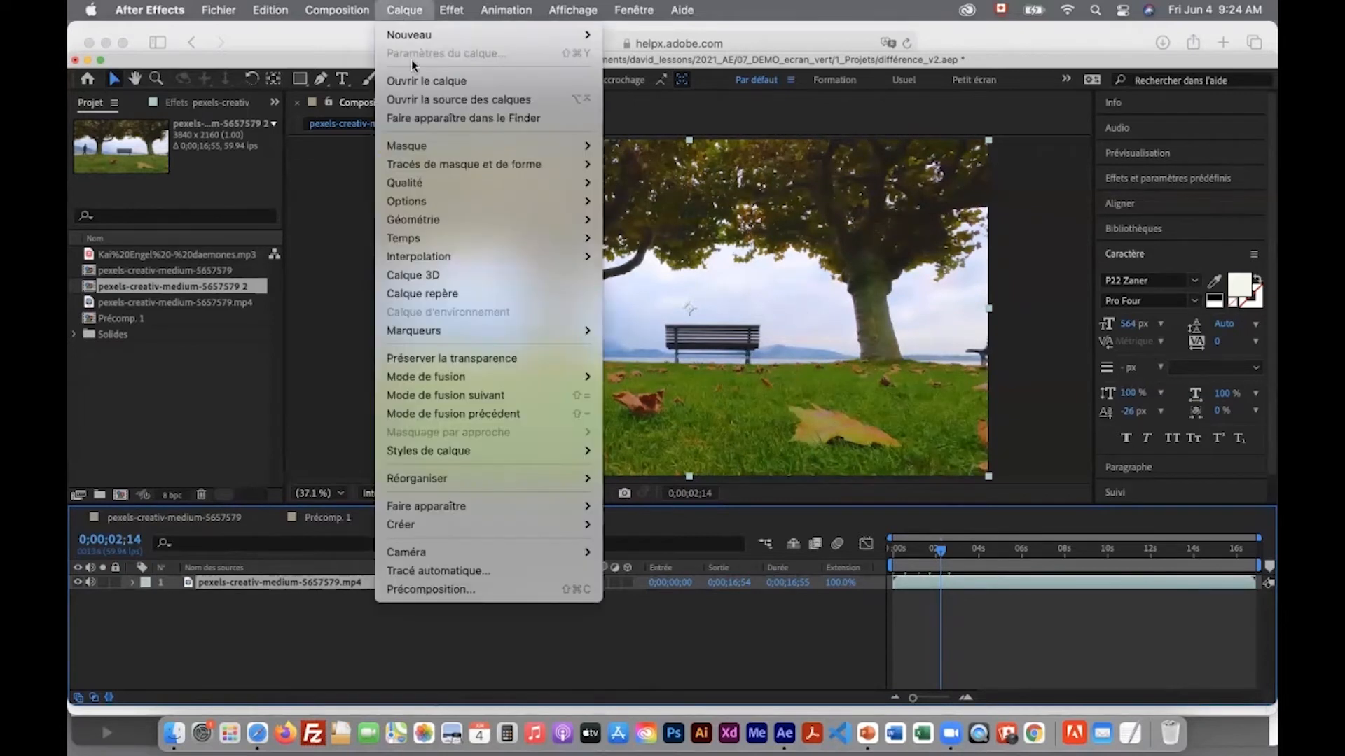
pyautogui.moveTo(414, 239)
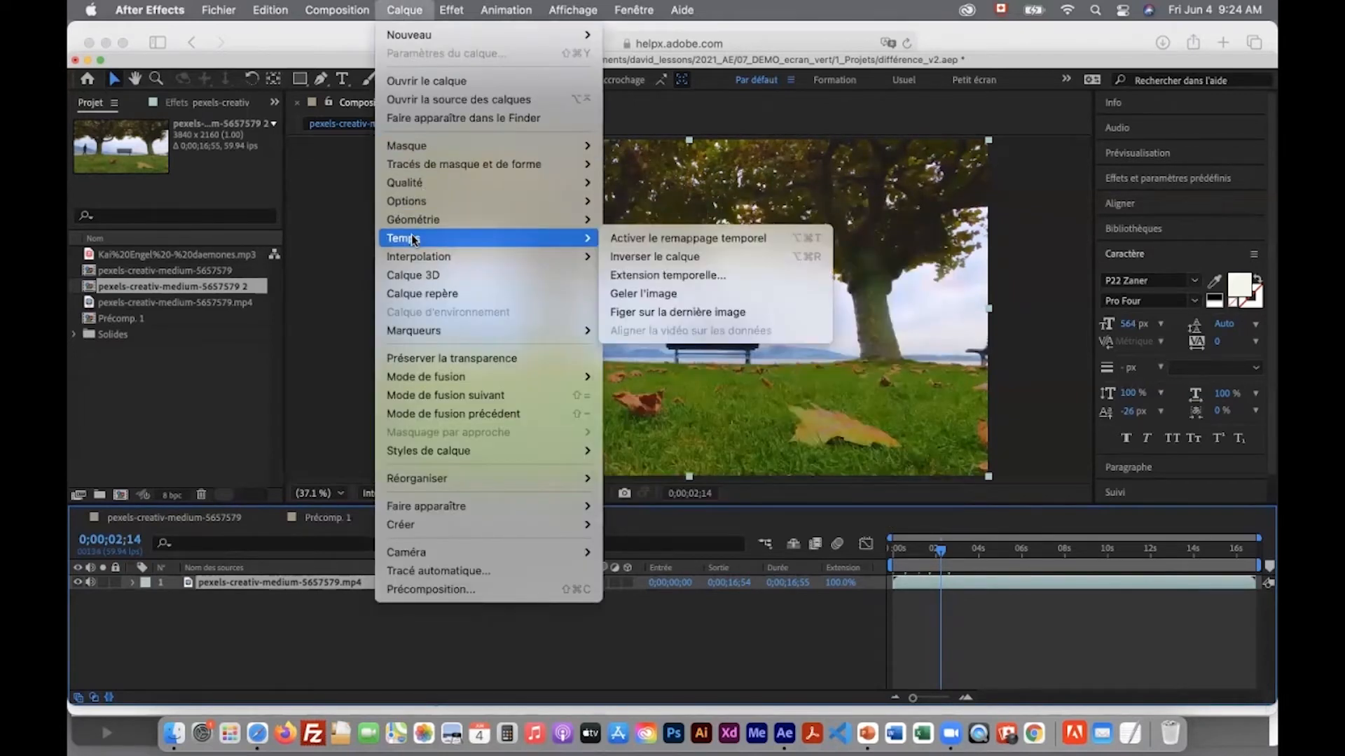
pyautogui.click(645, 294)
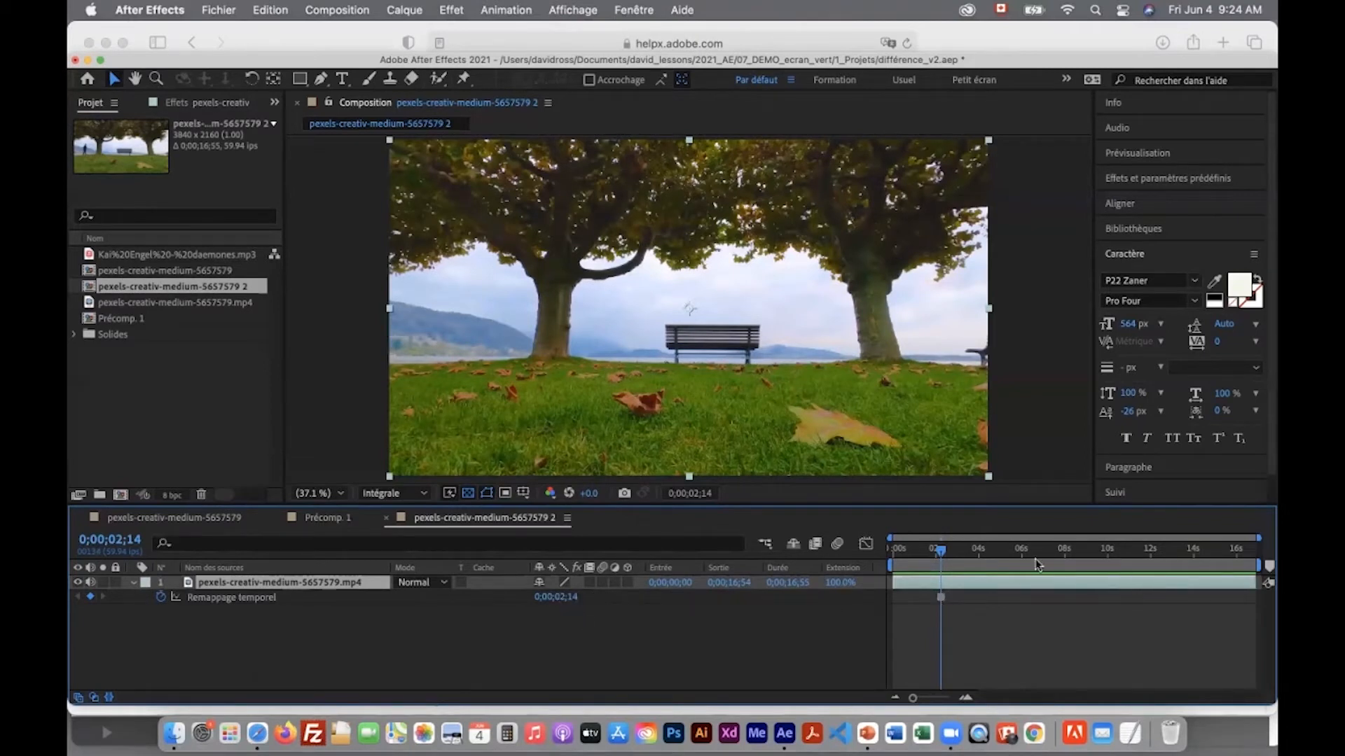
# Add a second copy of pexels-creativ-medium-5657579.mp4 above the frozen layer and advance to a frame showing the walking man
pyautogui.moveTo(941, 551)
pyautogui.mouseDown()
pyautogui.moveTo(1231, 554)
pyautogui.moveTo(898, 556)
pyautogui.moveTo(1069, 554)
pyautogui.moveTo(932, 557)
pyautogui.mouseUp()
pyautogui.moveTo(938, 549); pyautogui.dragTo(941, 550)
pyautogui.click(130, 303)
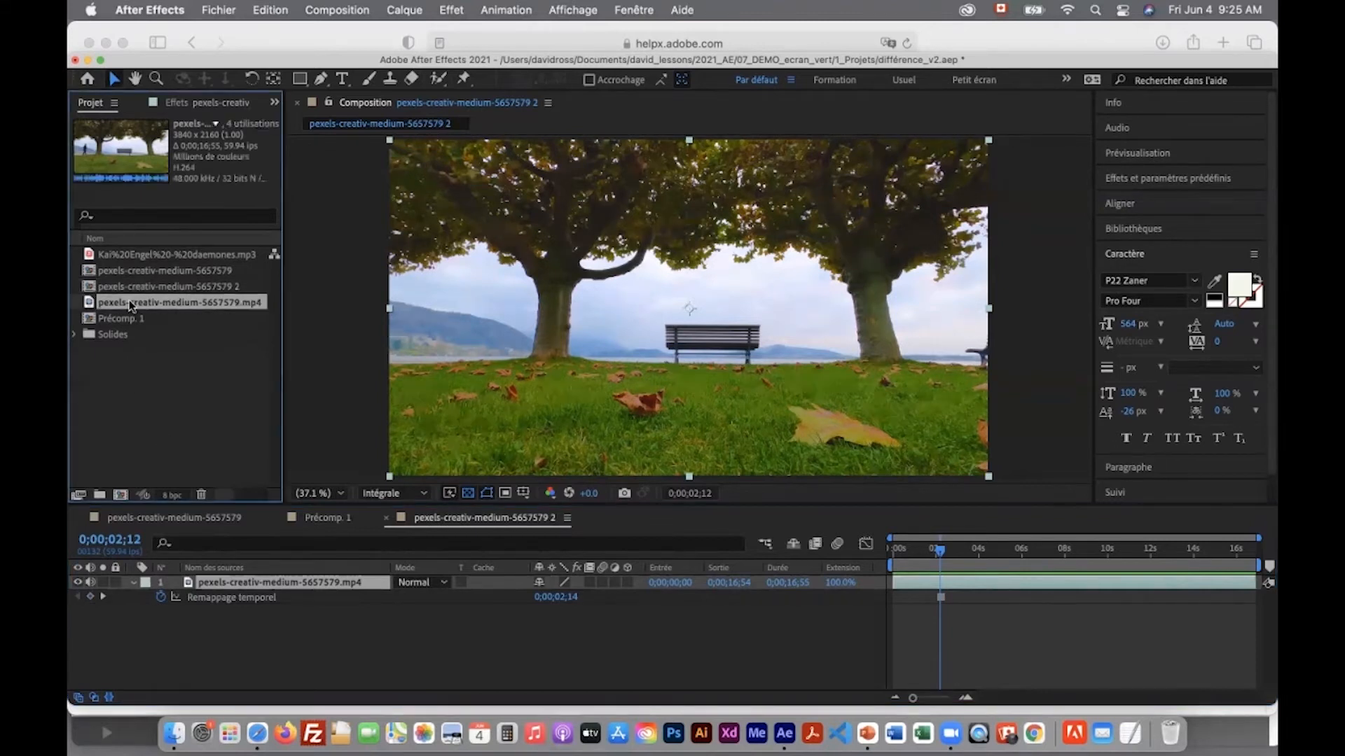
pyautogui.moveTo(90, 306); pyautogui.dragTo(187, 582)
pyautogui.press('space')
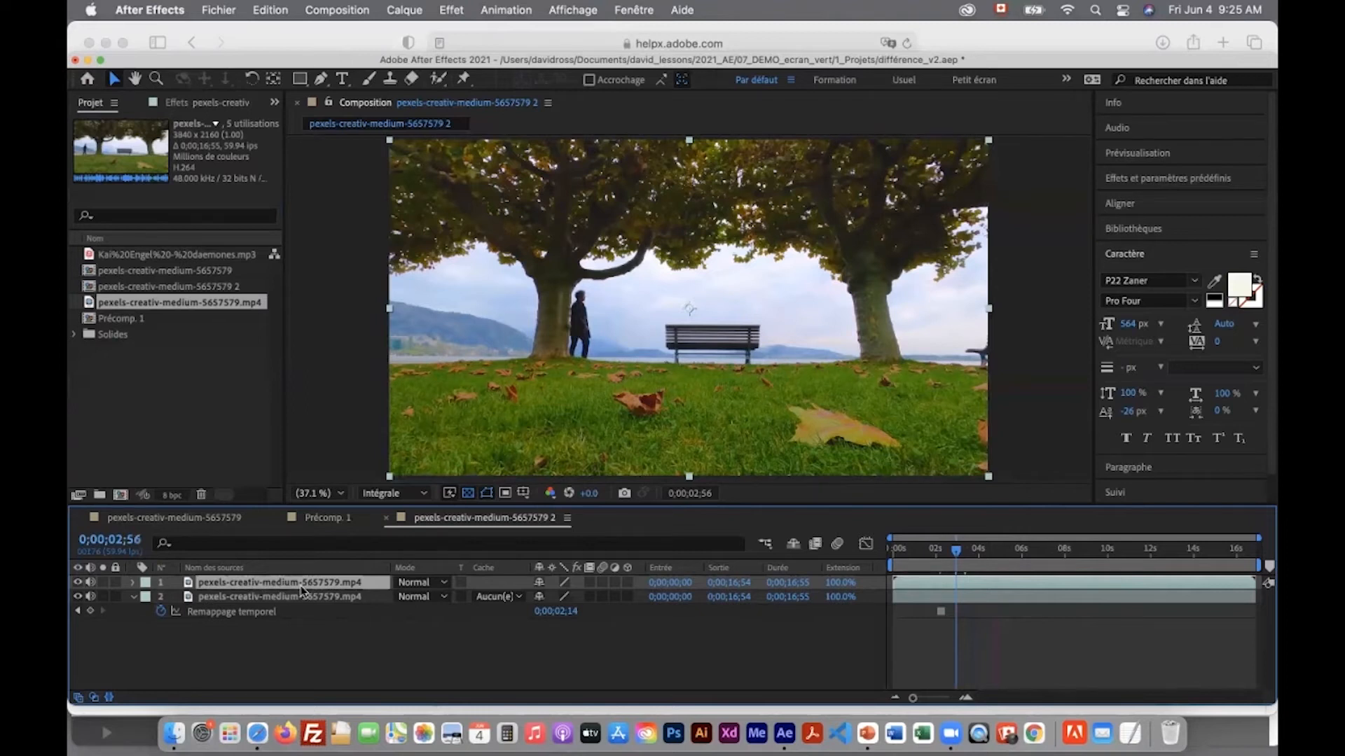
# Apply the Masquage par différence keying effect to the moving video layer on top
pyautogui.click(301, 597)
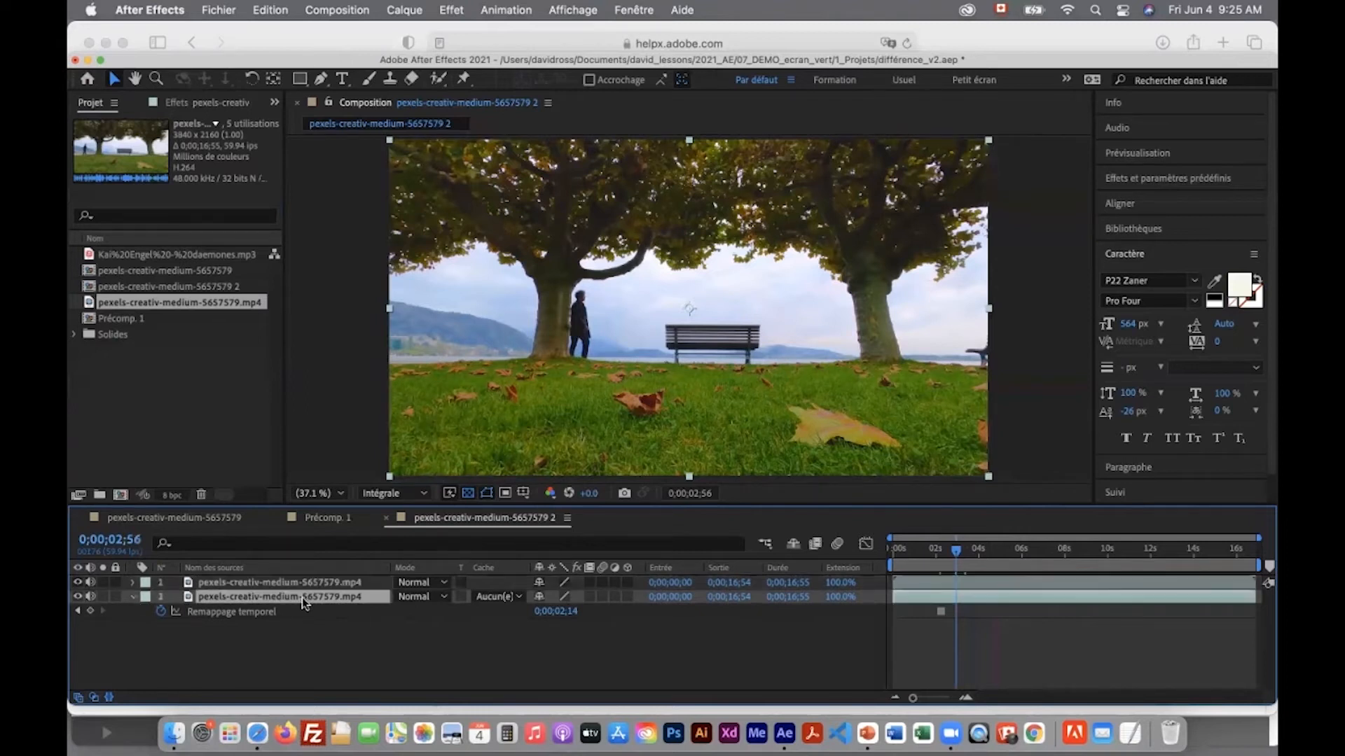
pyautogui.click(307, 584)
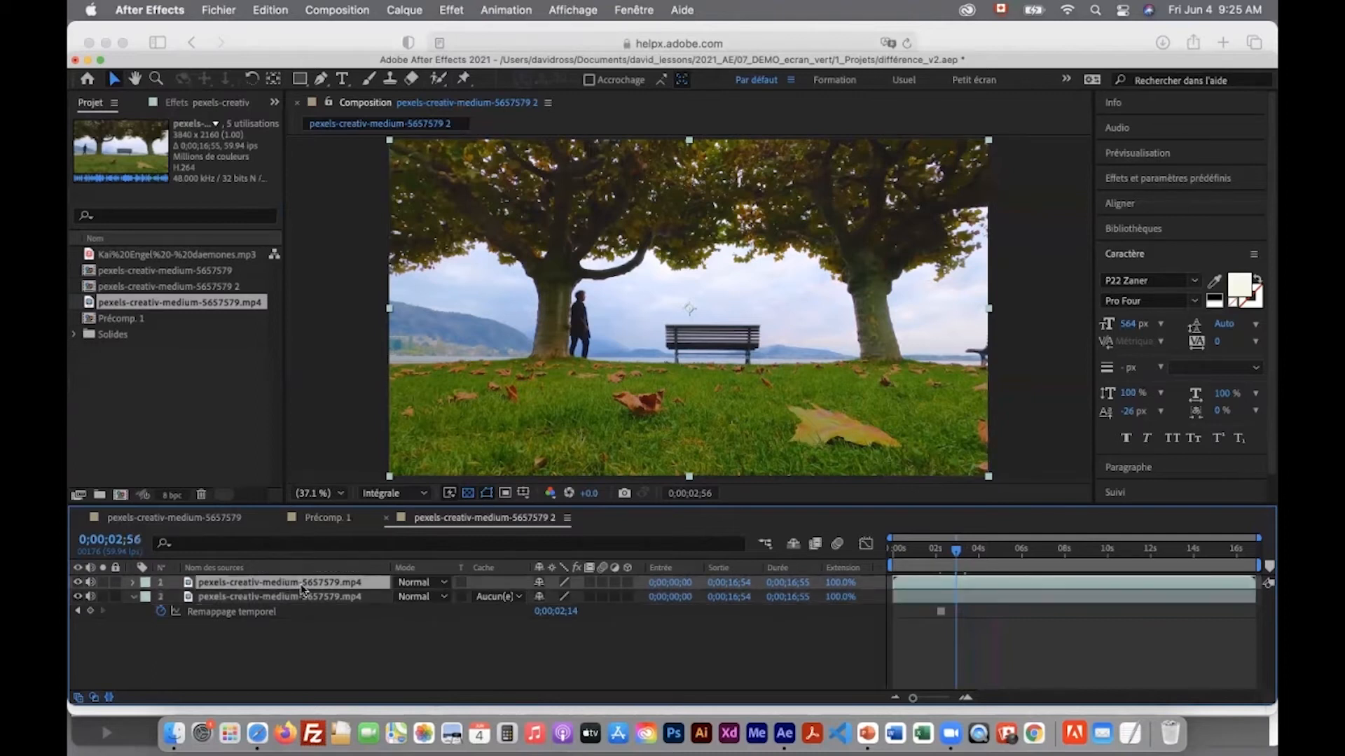
pyautogui.click(450, 10)
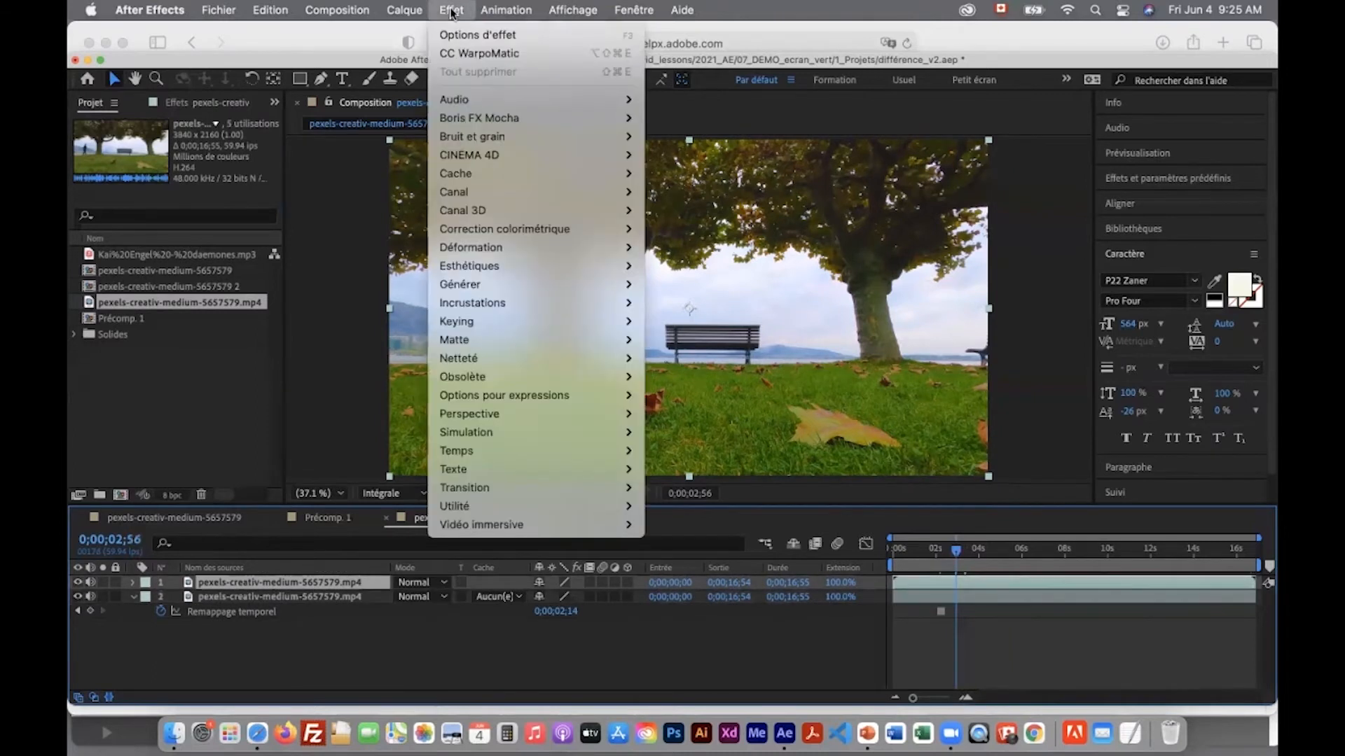
pyautogui.moveTo(479, 305)
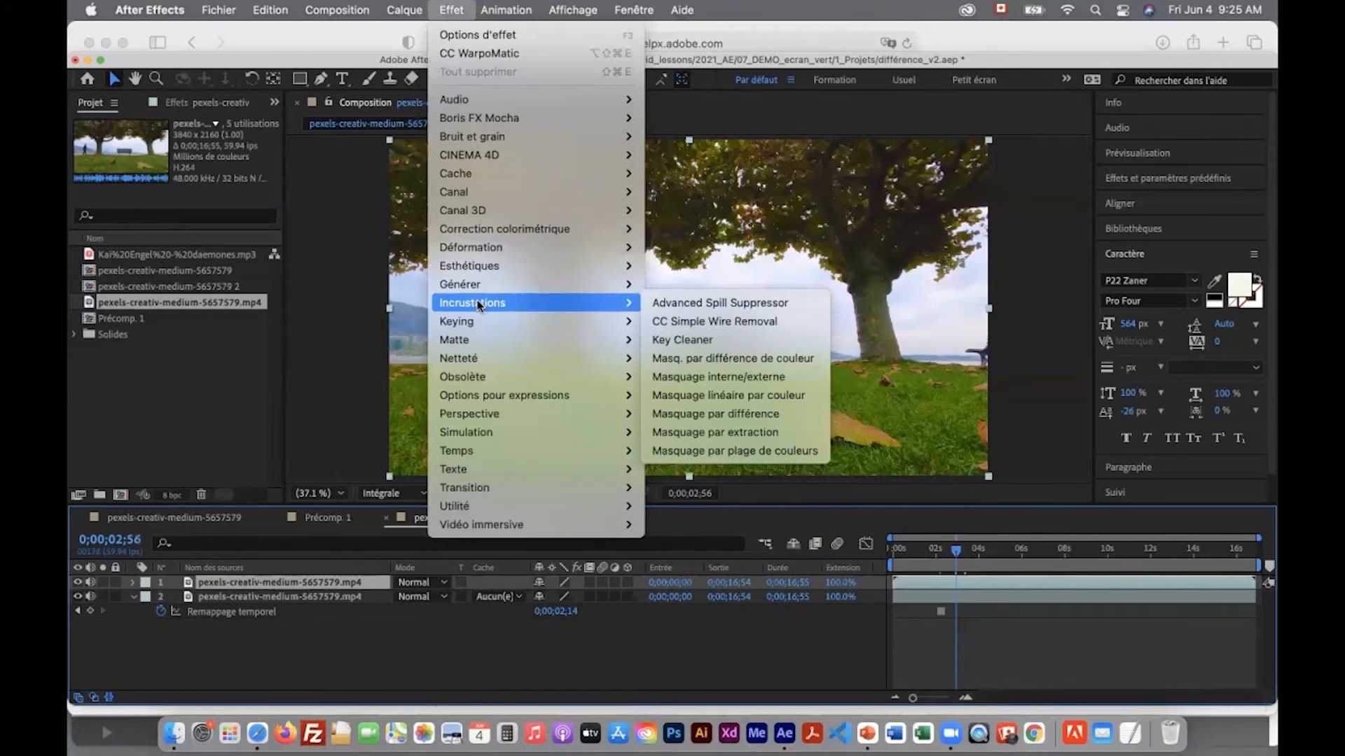
pyautogui.click(699, 415)
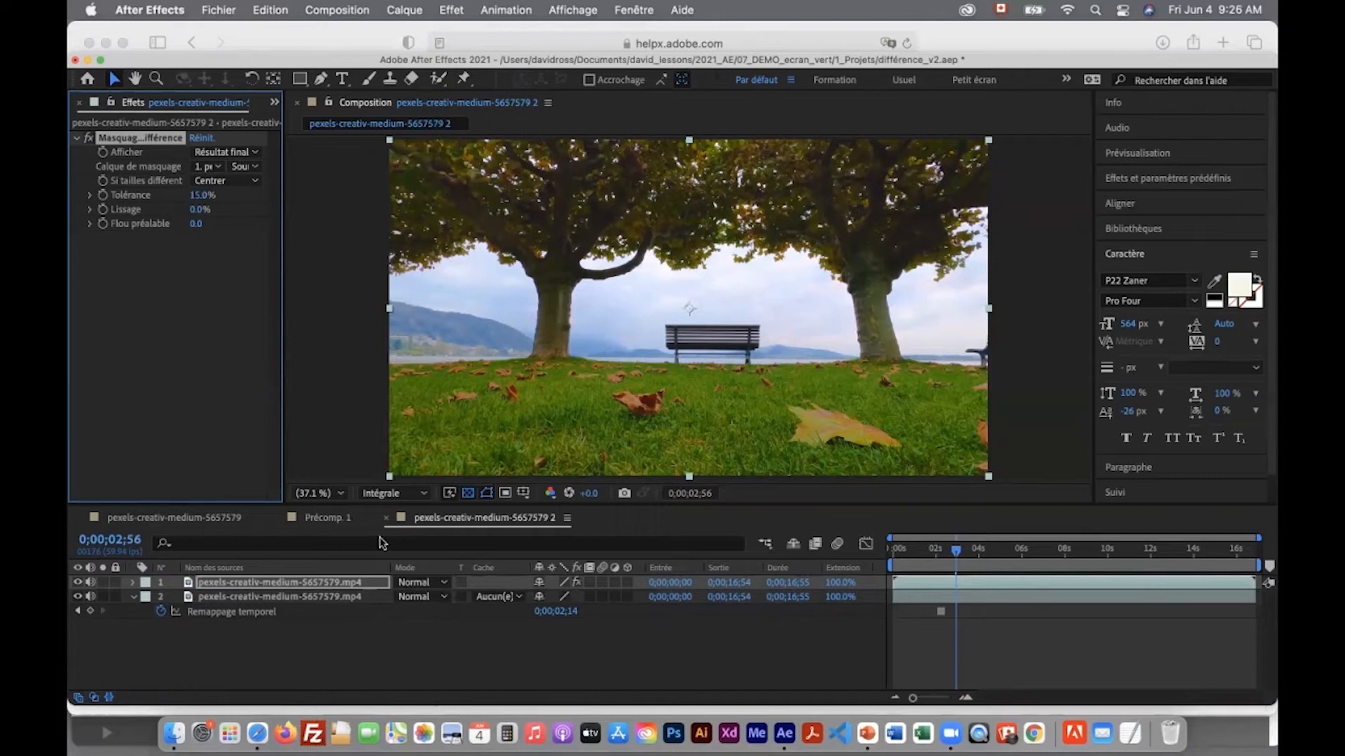
pyautogui.click(296, 584)
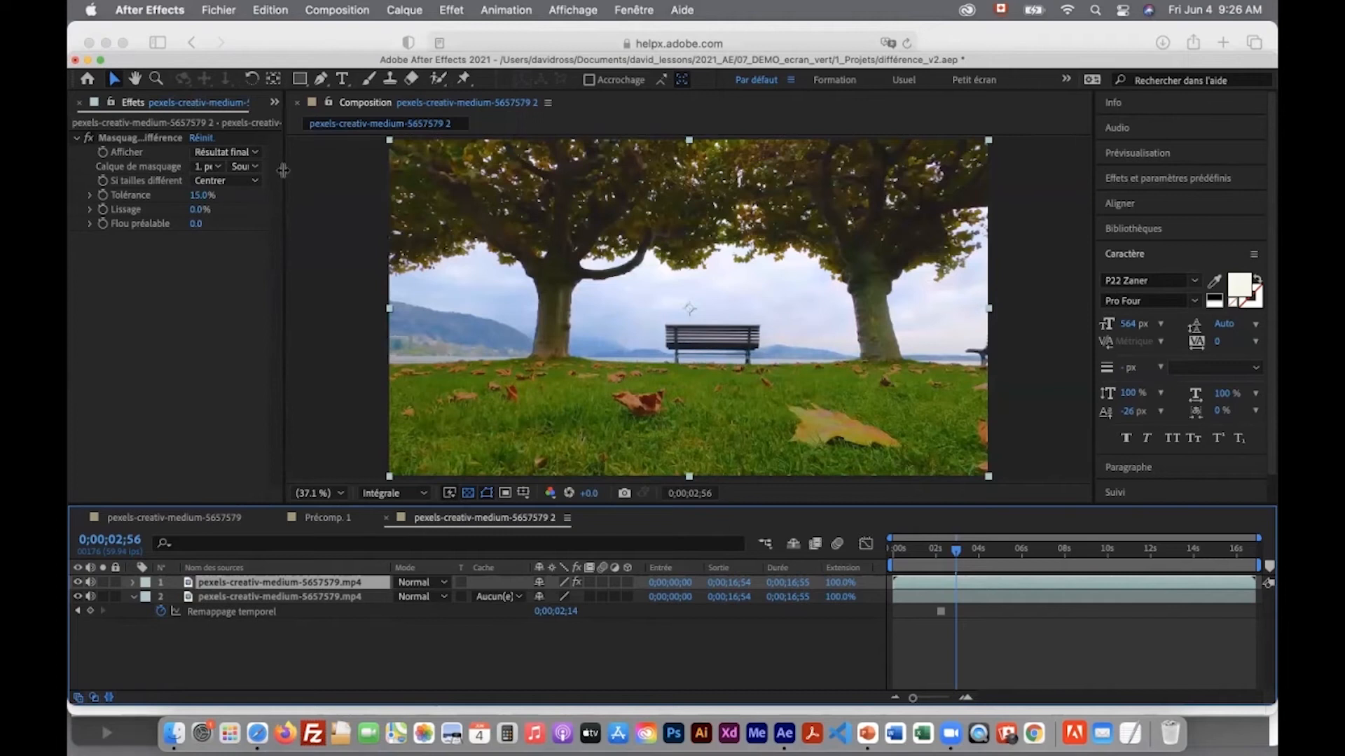
# Widen the effect settings area and set Calque de masquage to layer 2, the frozen background
pyautogui.moveTo(283, 172); pyautogui.dragTo(404, 174)
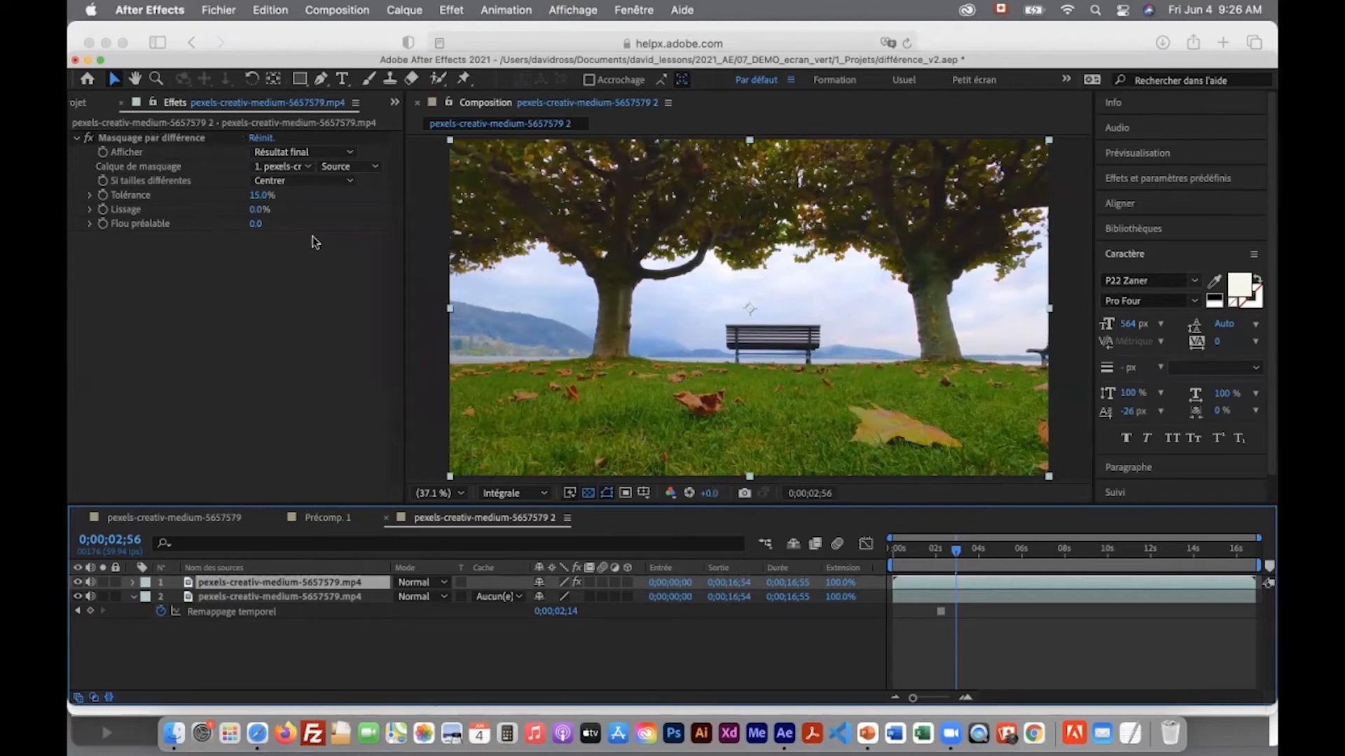
pyautogui.click(282, 167)
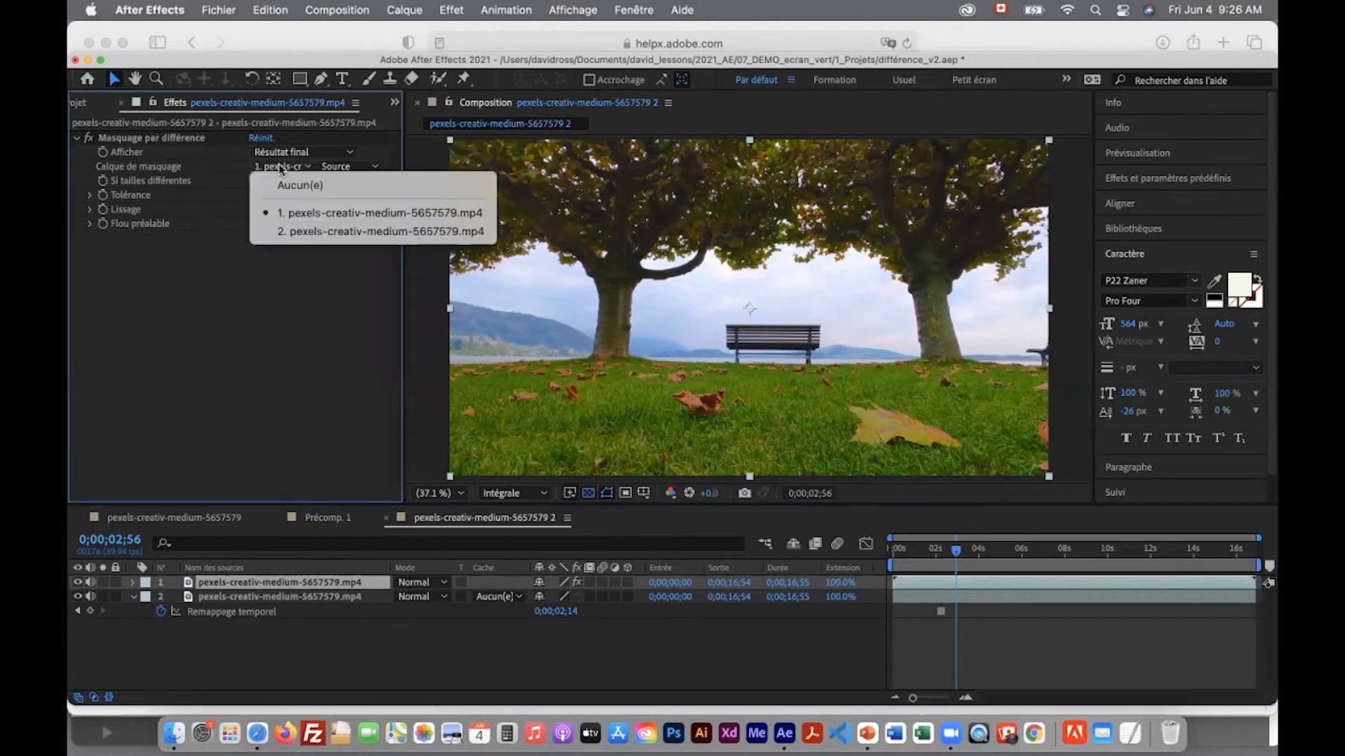
pyautogui.click(284, 231)
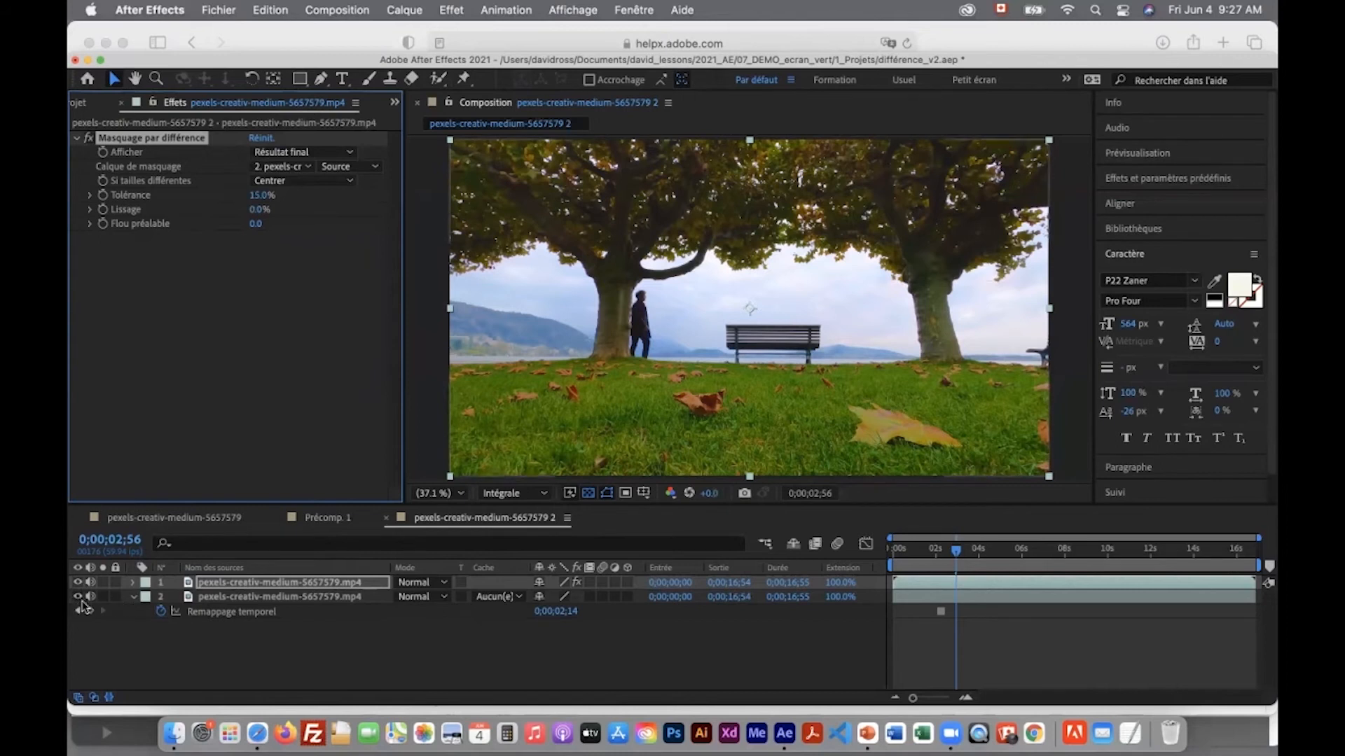
# Hide the frozen background layer and check the man's cutout against transparency up to 0;00;03;41
pyautogui.click(77, 597)
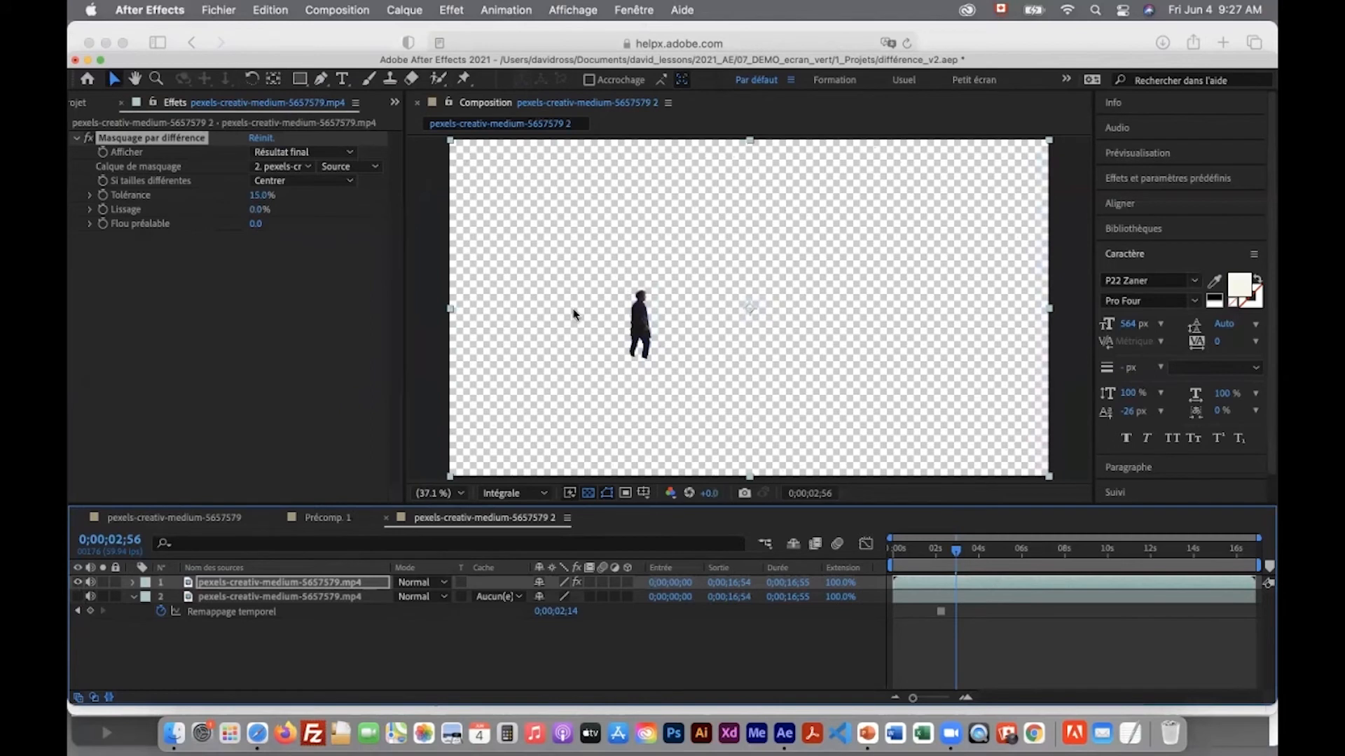
pyautogui.click(237, 582)
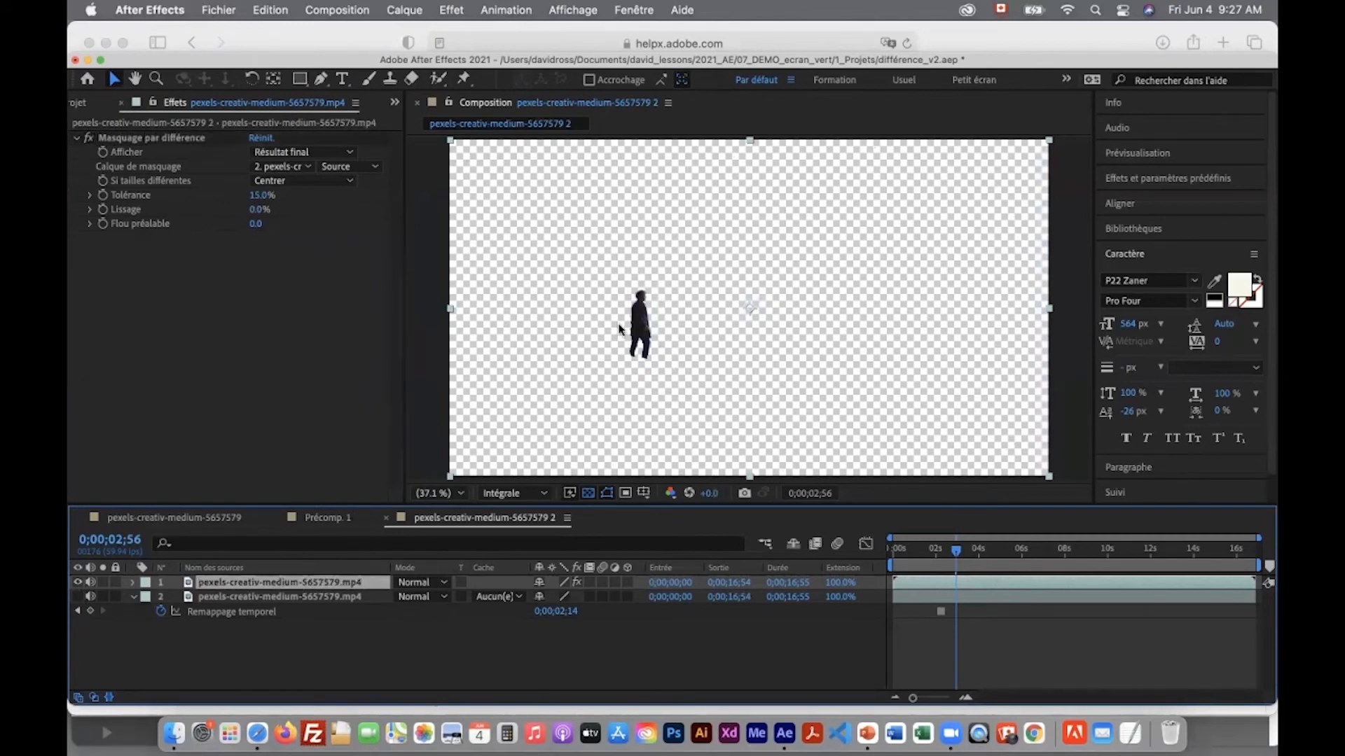
pyautogui.press('space')
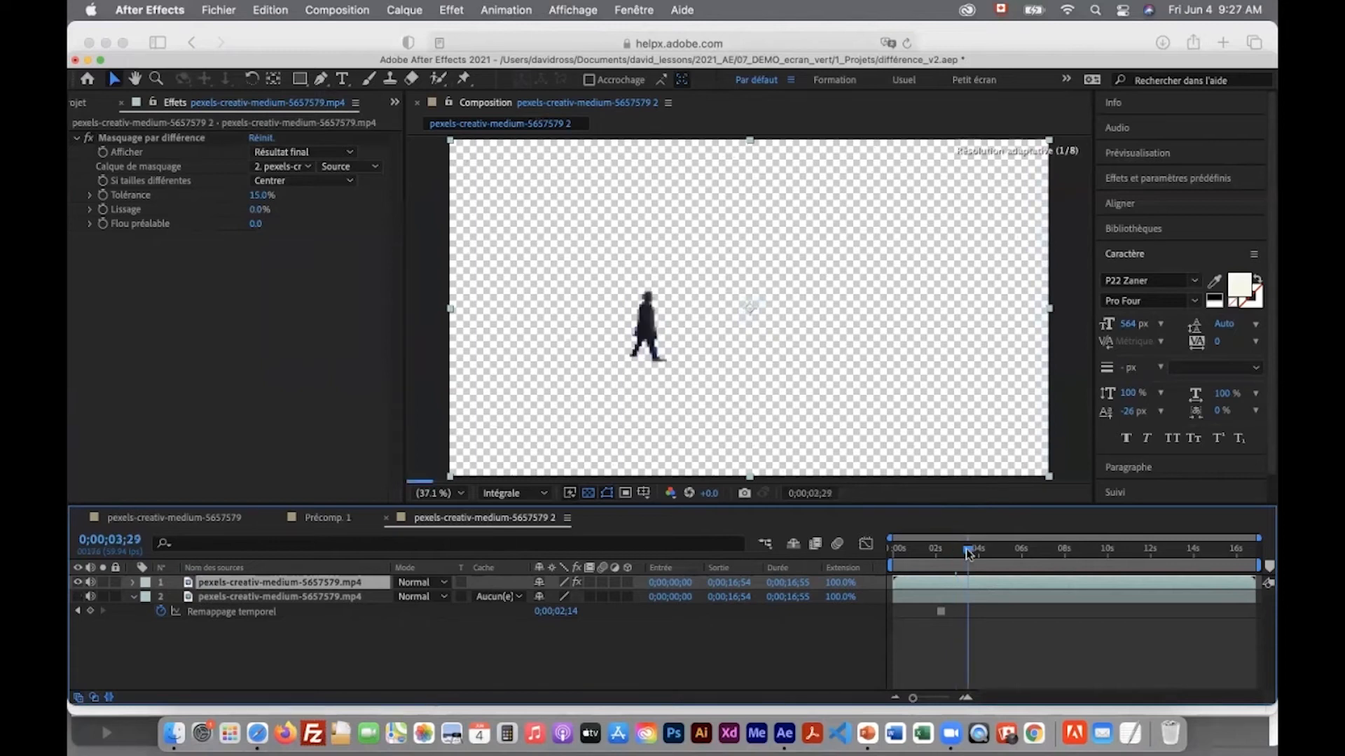
pyautogui.click(589, 494)
pyautogui.click(589, 494)
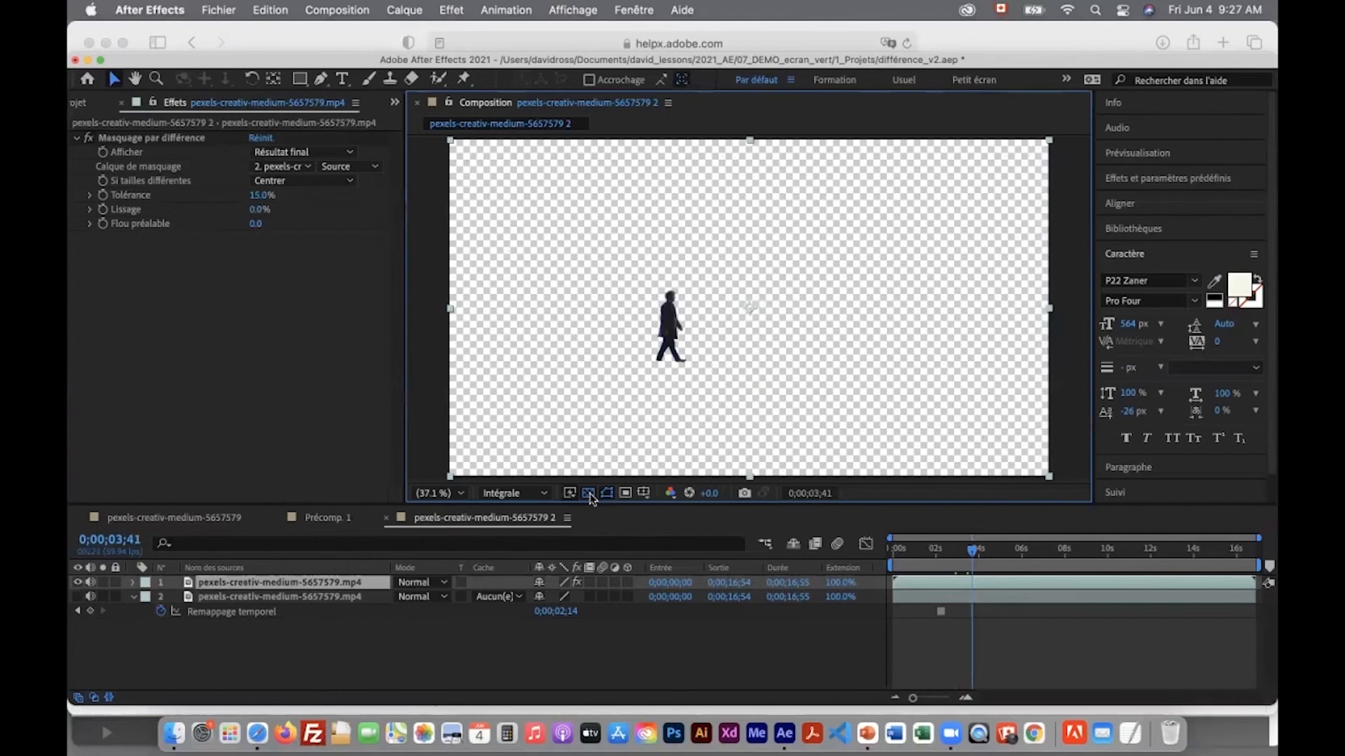
# Try adjusting Lissage and Flou préalable on the walking man's difference key, and return both to 0
pyautogui.click(156, 79)
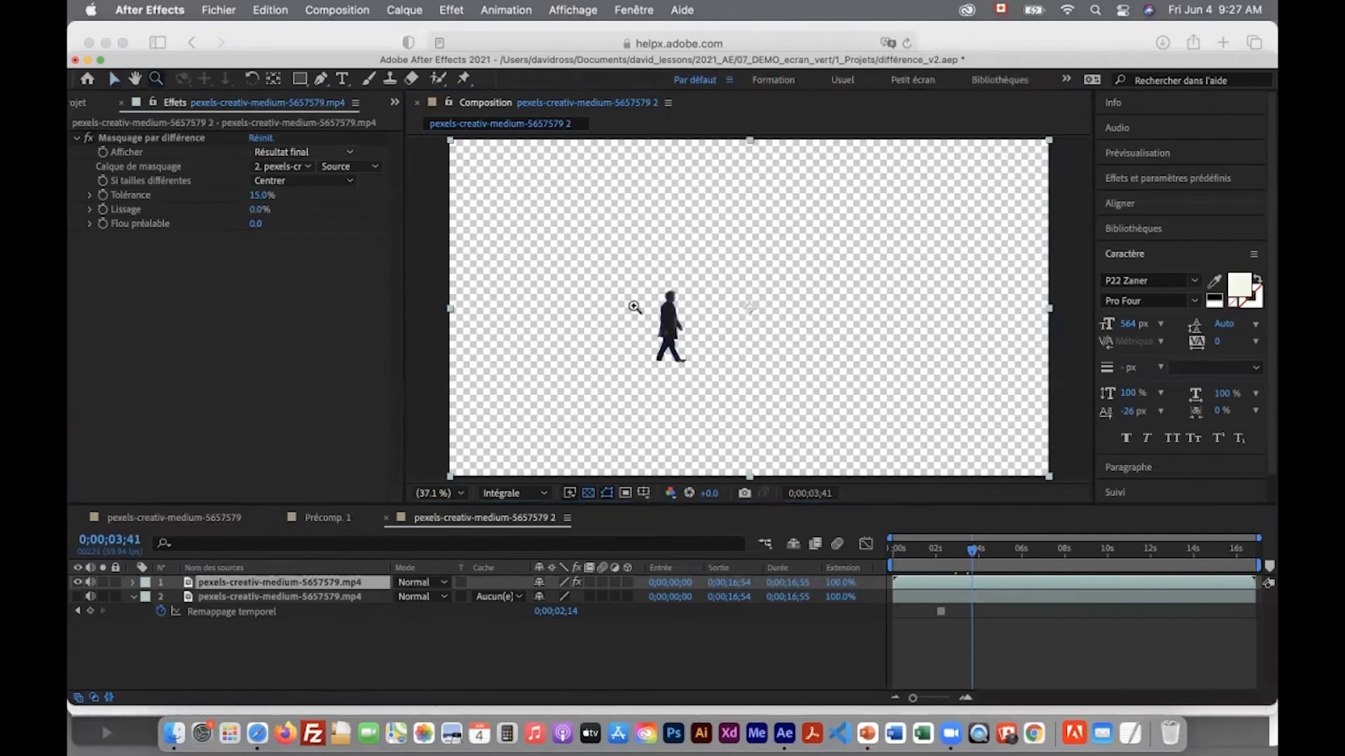
pyautogui.click(634, 307)
pyautogui.click(685, 429)
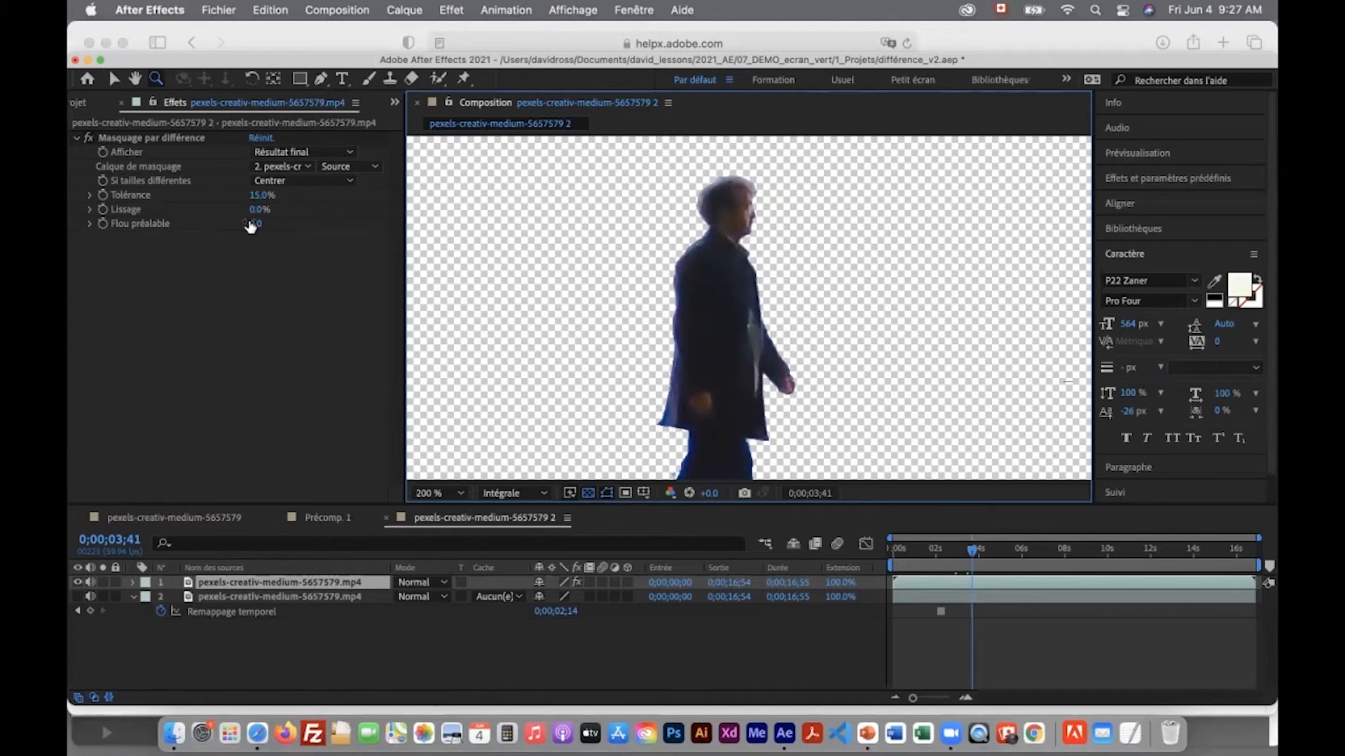
pyautogui.moveTo(256, 210); pyautogui.dragTo(266, 210)
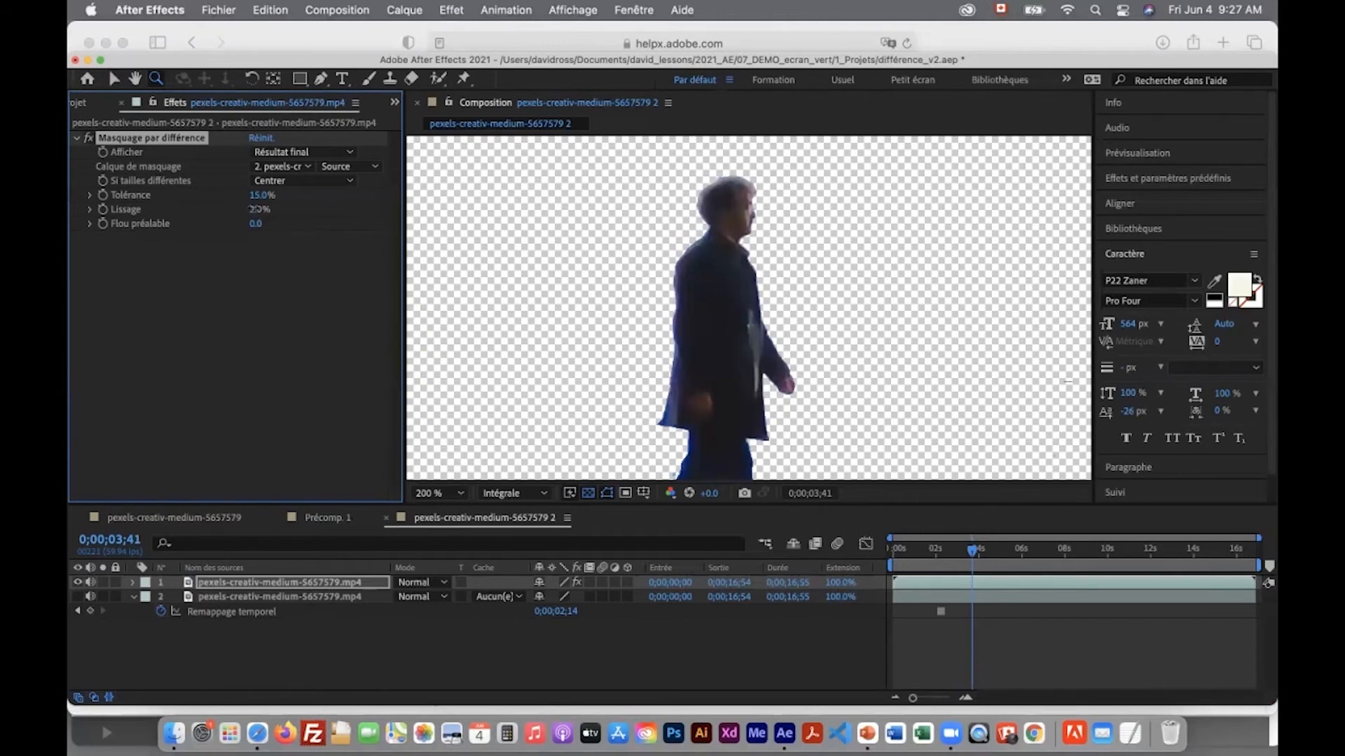
pyautogui.moveTo(255, 232); pyautogui.dragTo(251, 225)
pyautogui.hotkey('shift', '/')
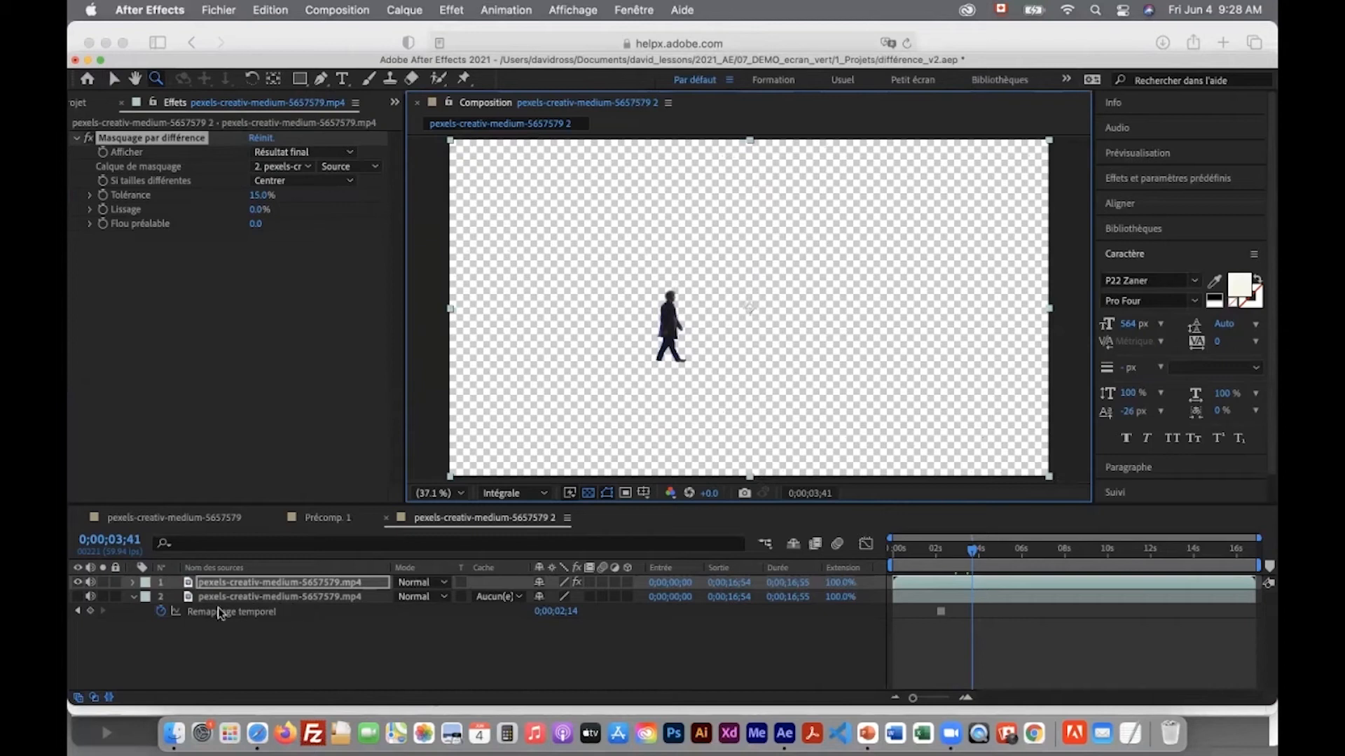
# Show the frozen background layer again and collapse the Masquage par différence settings of the top layer
pyautogui.click(77, 596)
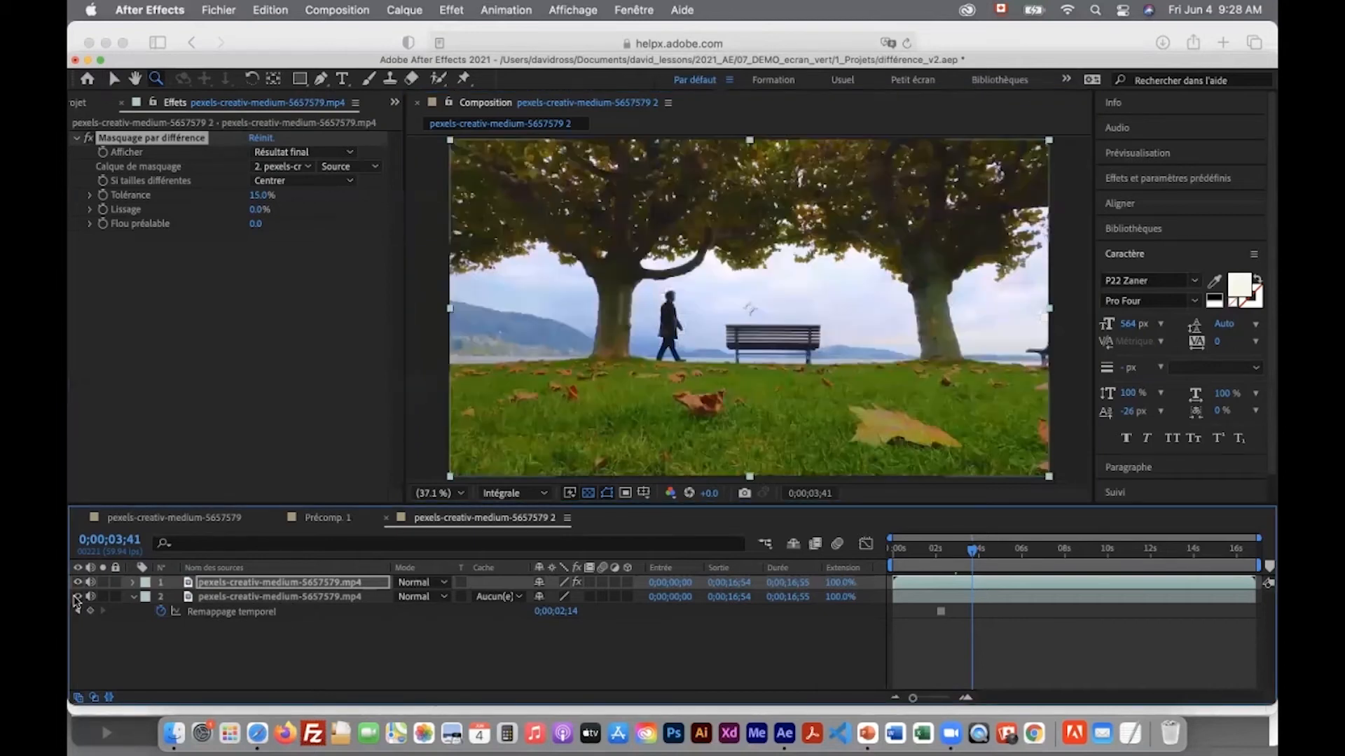
pyautogui.click(287, 589)
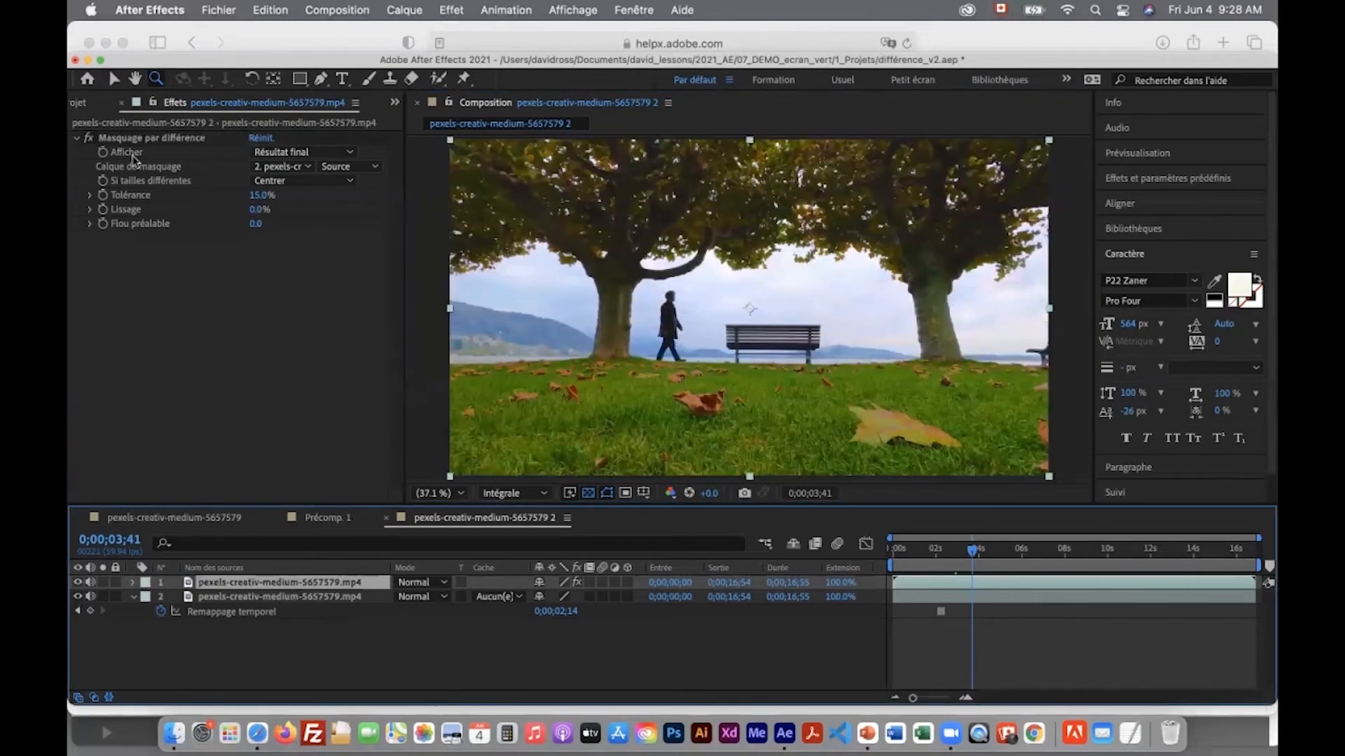
pyautogui.click(78, 140)
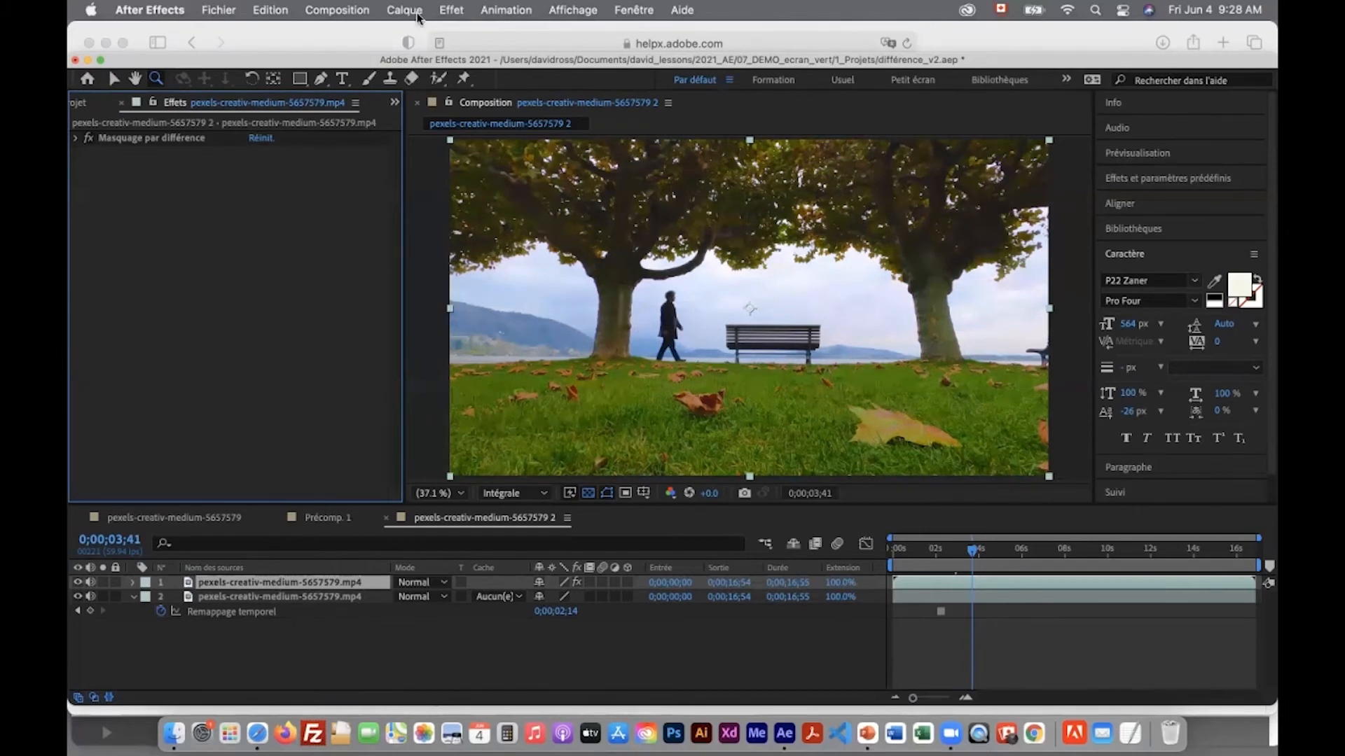
# Apply the Echo effect from the Temps category to the top layer and set Intervalle (secondes) to -0.733
pyautogui.click(451, 9)
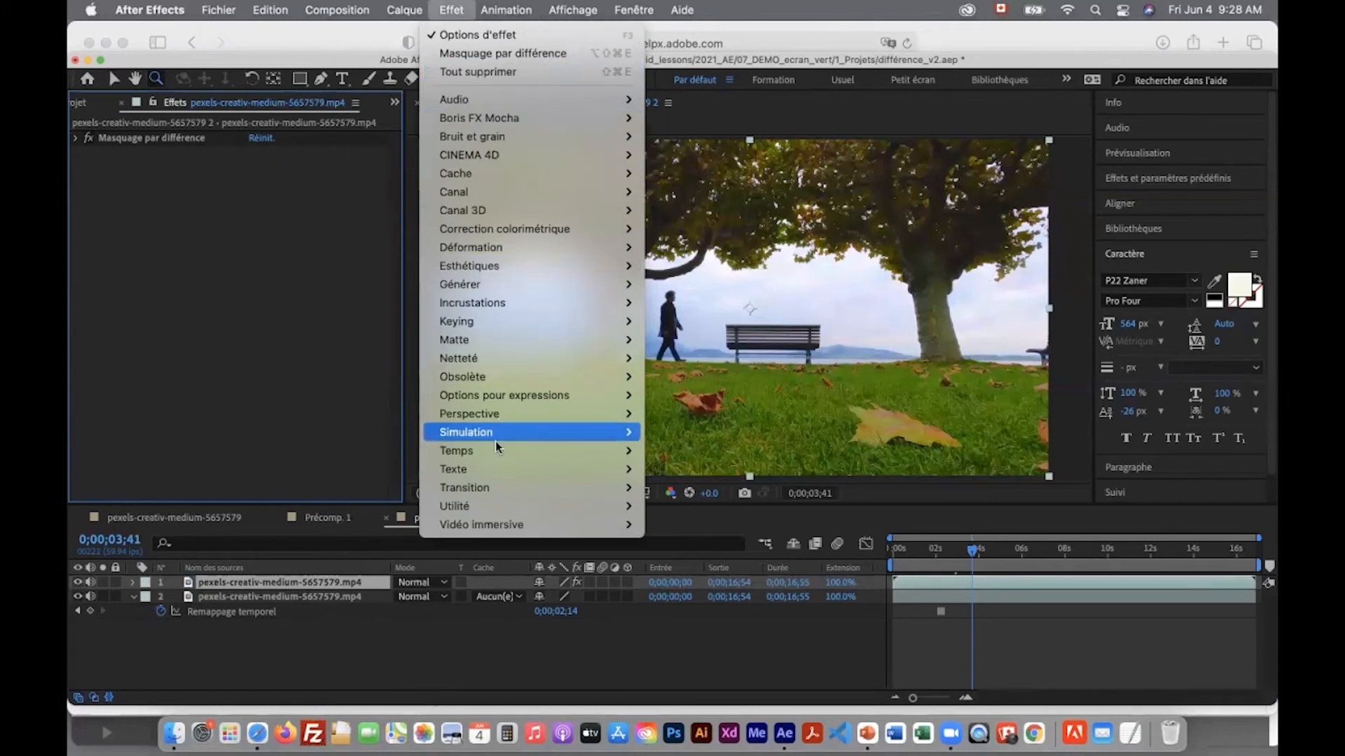
pyautogui.moveTo(495, 452)
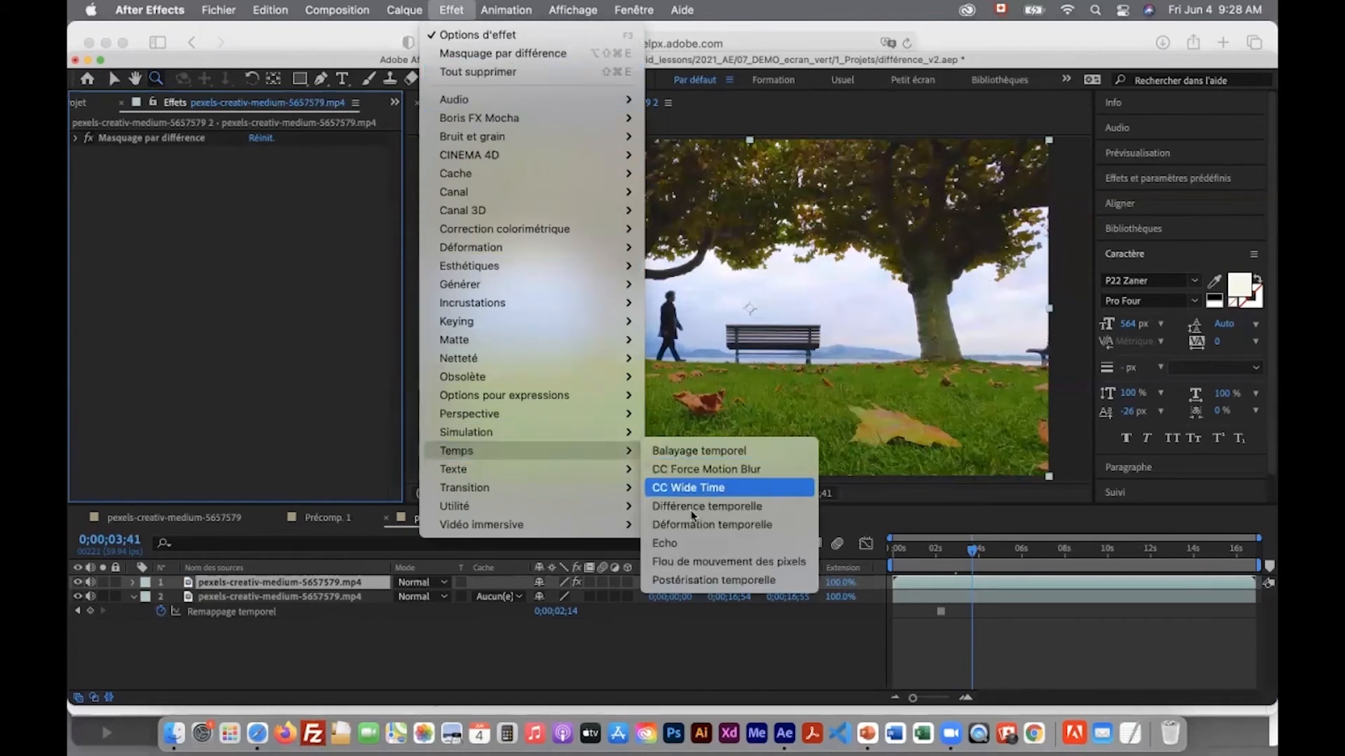
pyautogui.click(666, 544)
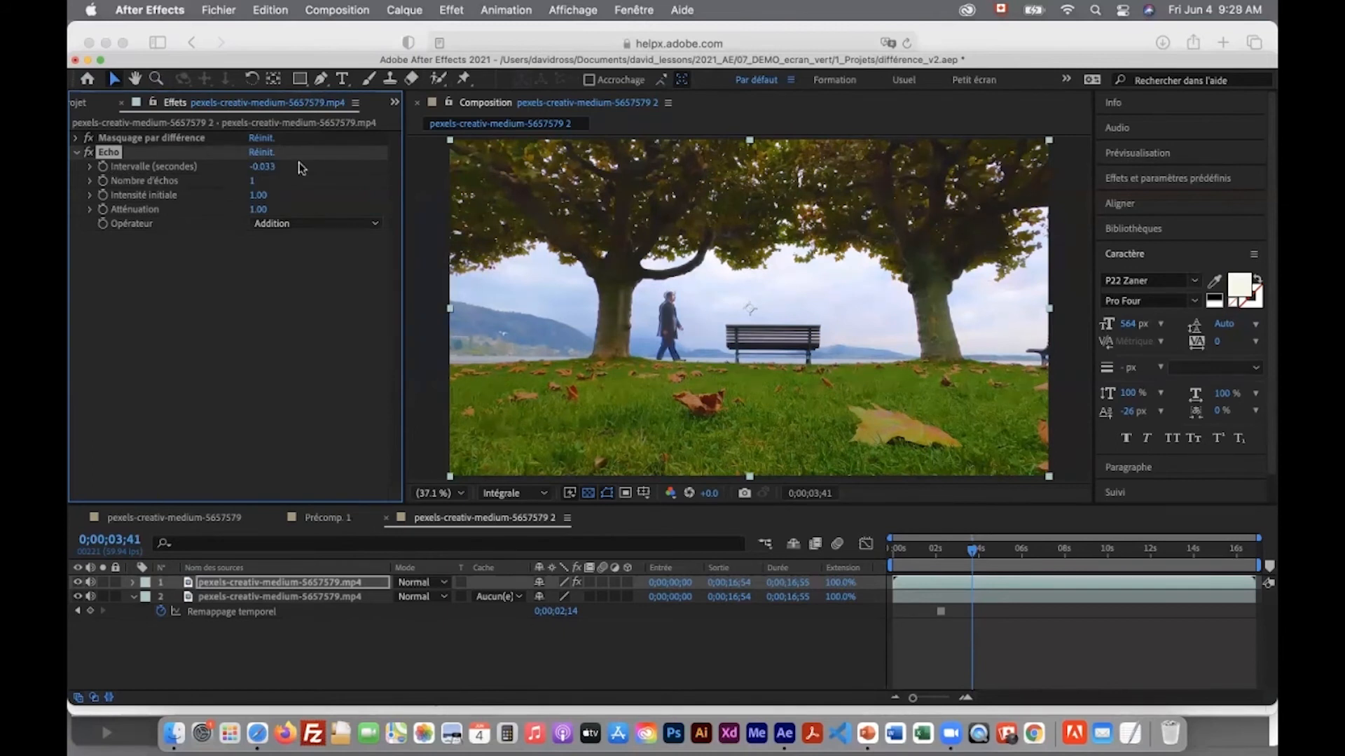
pyautogui.moveTo(256, 166); pyautogui.dragTo(262, 168)
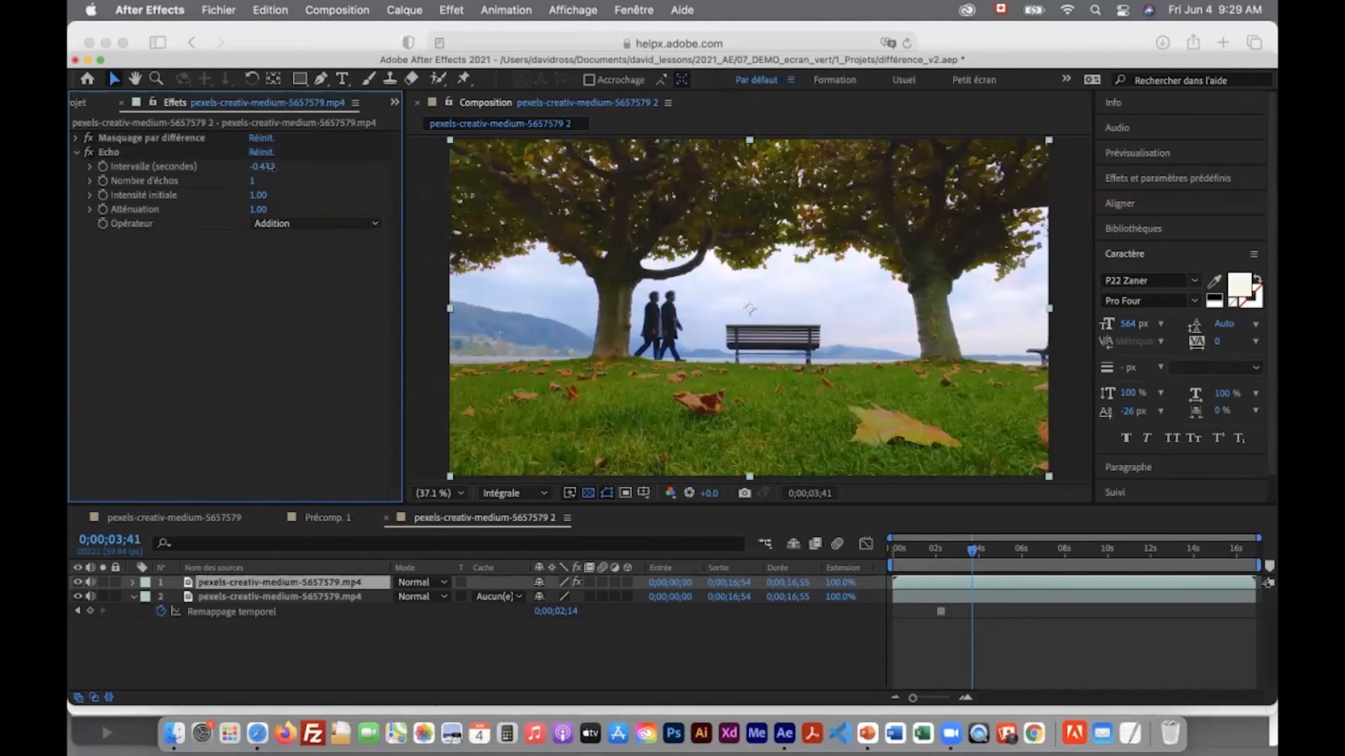
# Set the Echo effect's Nombre d'échos to 2 and check the repeated walking man up to 0;00;05;20
pyautogui.click(981, 551)
pyautogui.moveTo(983, 551); pyautogui.dragTo(994, 551)
pyautogui.click(252, 180)
pyautogui.write('2')
pyautogui.click(243, 313)
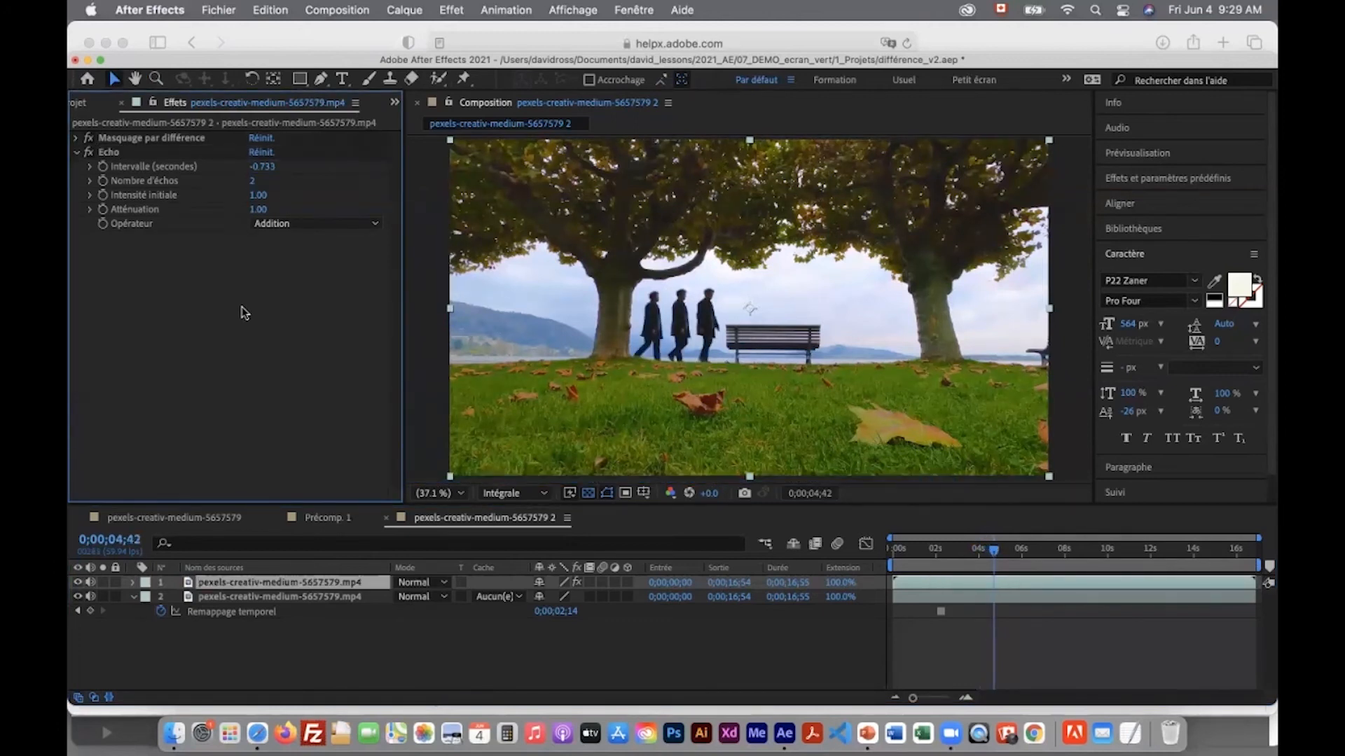
pyautogui.moveTo(994, 551); pyautogui.dragTo(1006, 557)
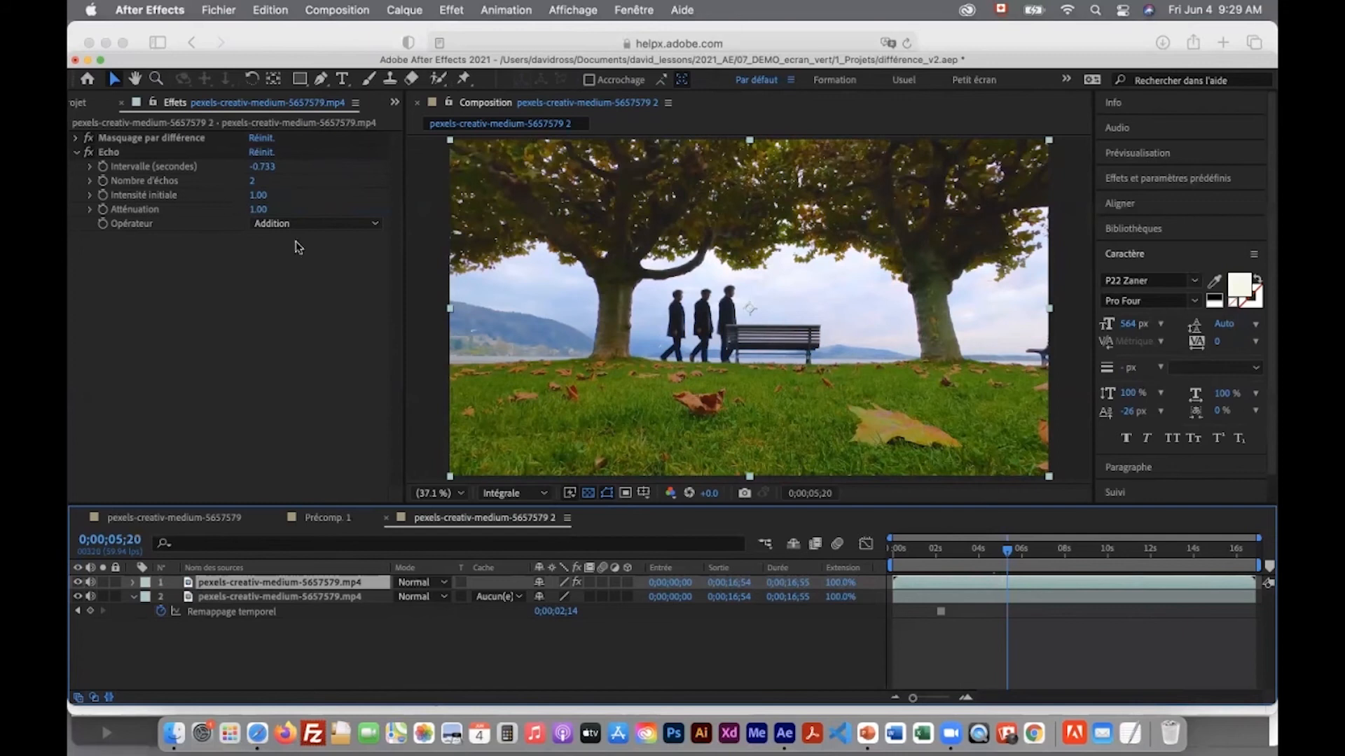
# Try 5 echoes for the walking man at 0;00;05;20 and undo the change
pyautogui.click(253, 180)
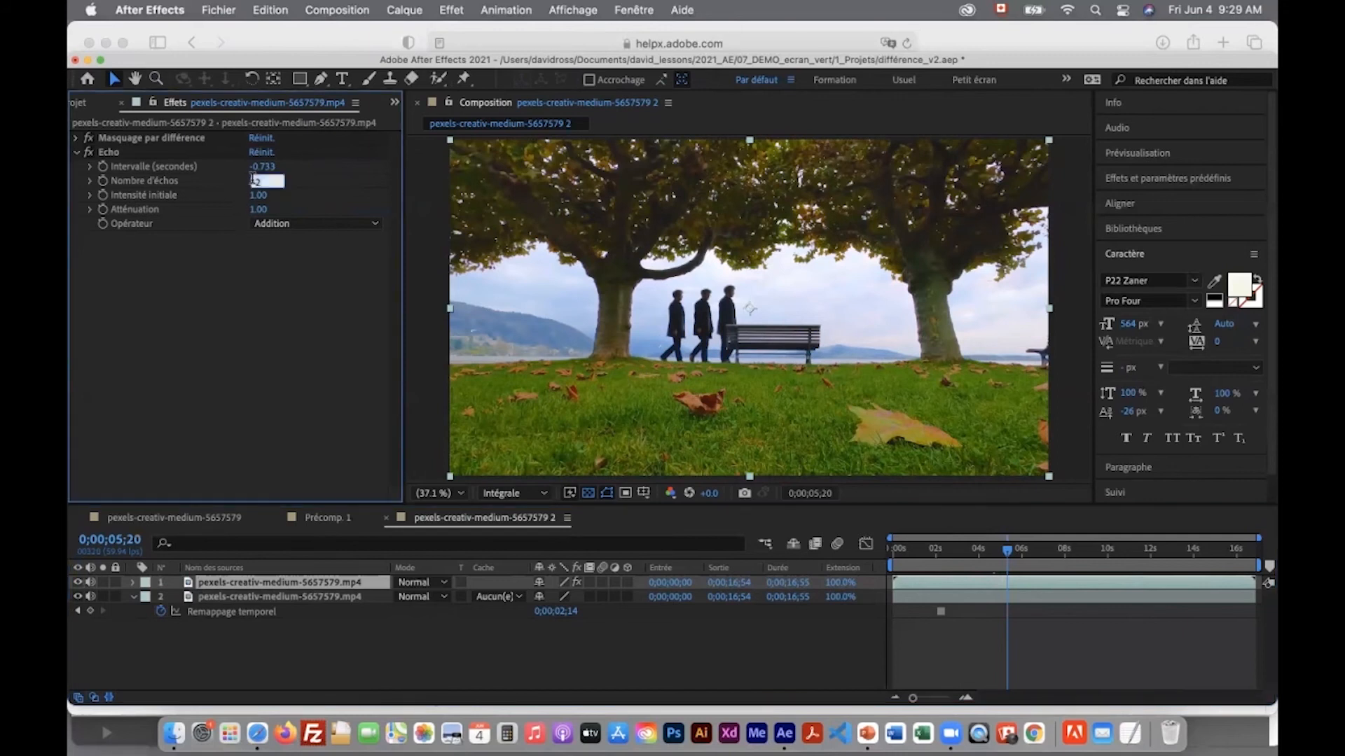
pyautogui.write('5')
pyautogui.press('Return')
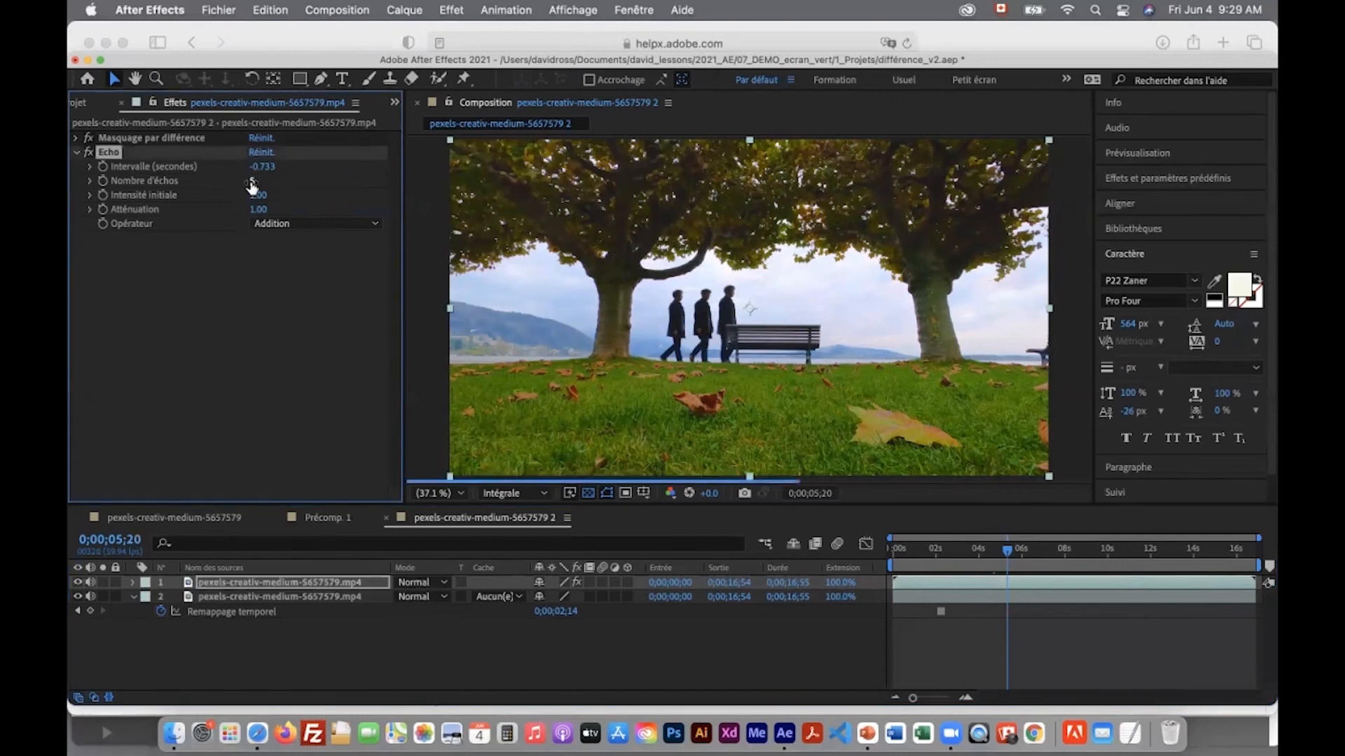
pyautogui.press('super+z')
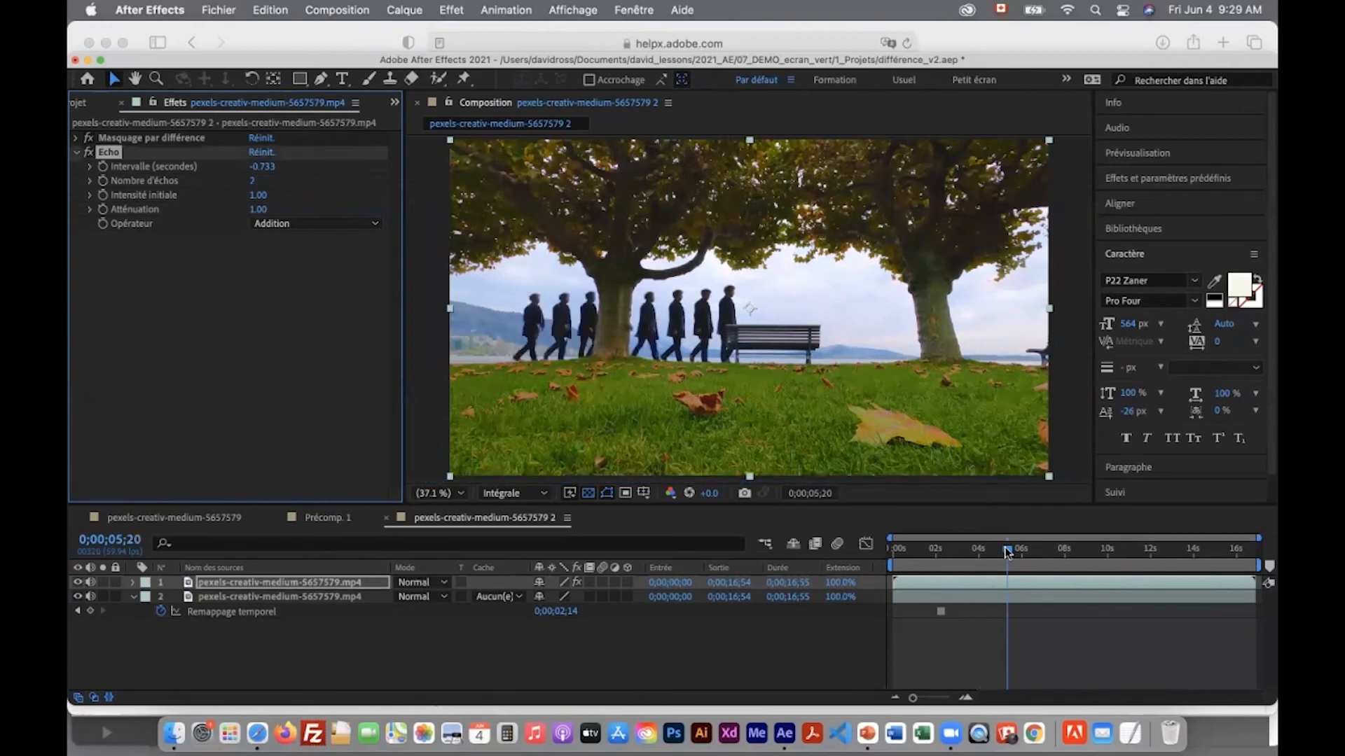
pyautogui.moveTo(1007, 553); pyautogui.dragTo(1005, 554)
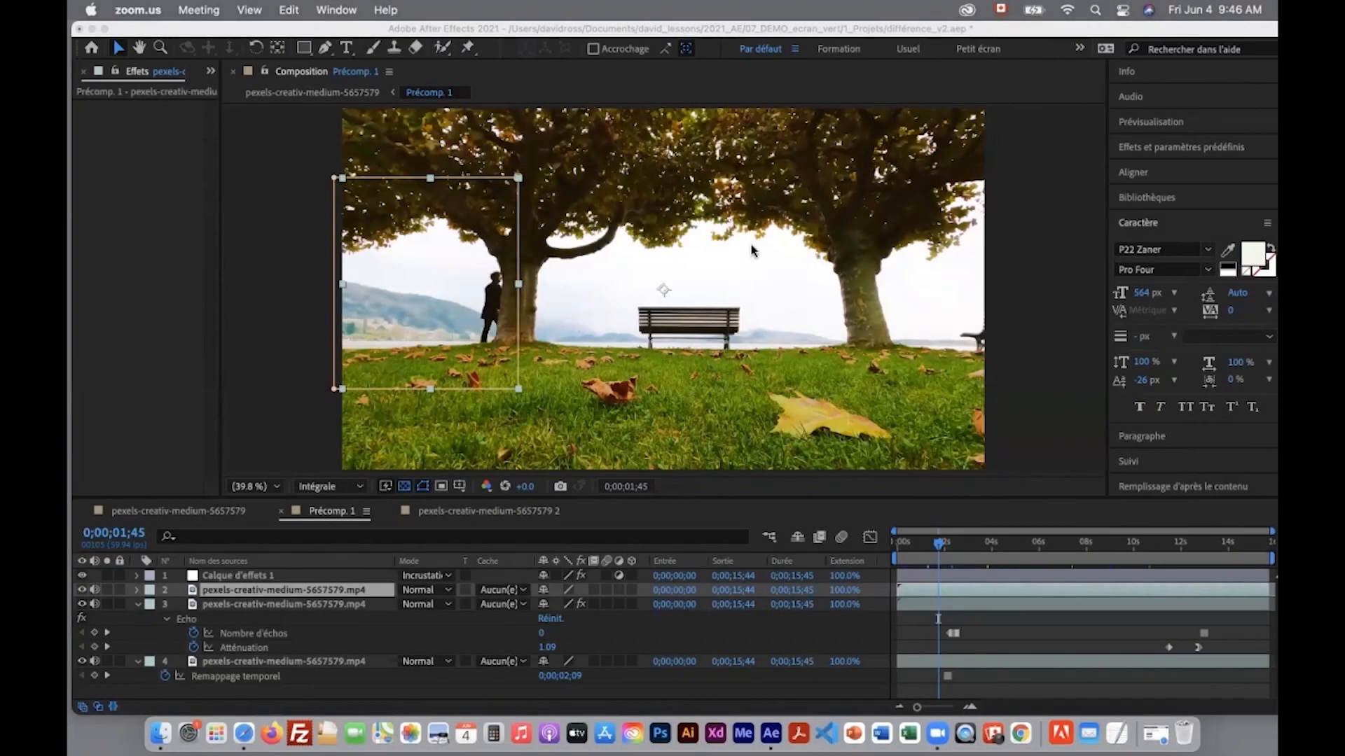
# Bring After Effects to the front and examine the animated echoes in Précomp. 1 at 0;00;11;29 and 0;00;12;16
pyautogui.click(354, 33)
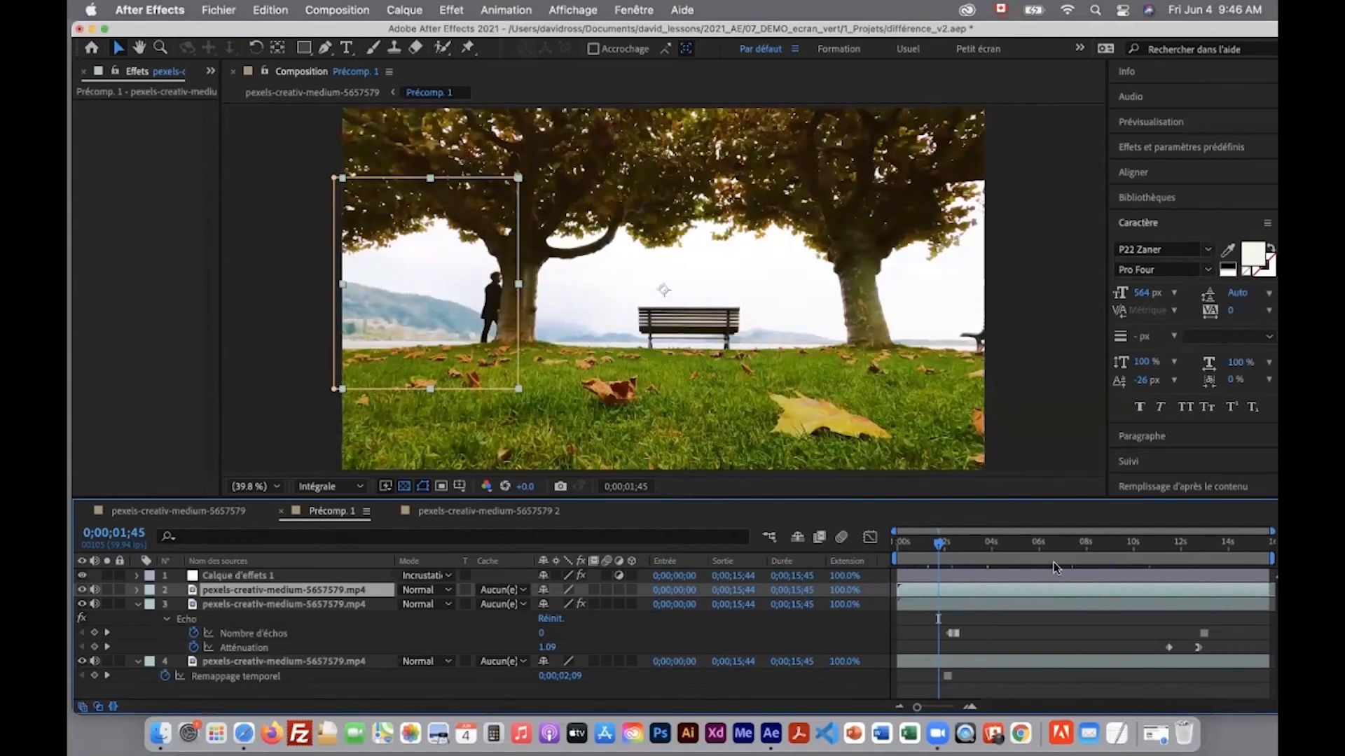
pyautogui.click(1167, 553)
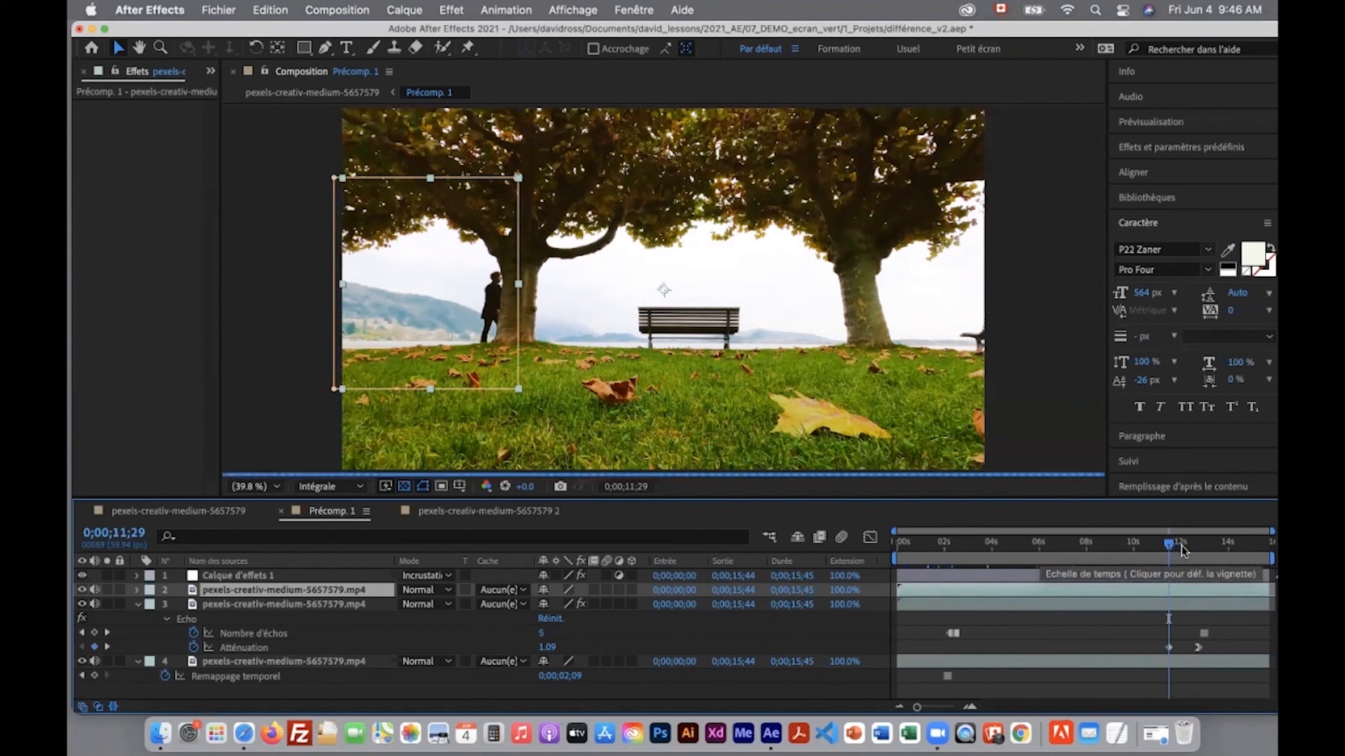
pyautogui.click(1187, 551)
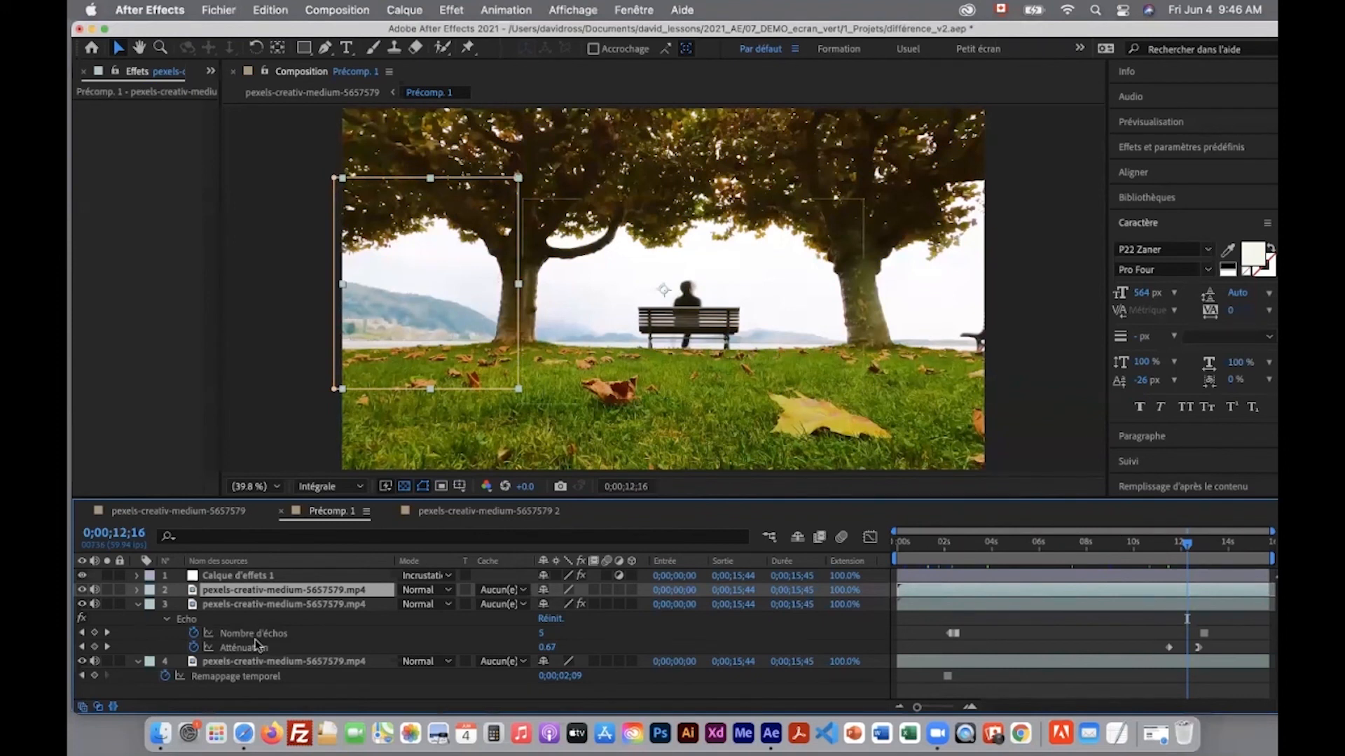
# Collapse layer 3's Echo properties and inspect the effects on layer 3 and the masked area of layer 2
pyautogui.click(138, 603)
pyautogui.click(238, 602)
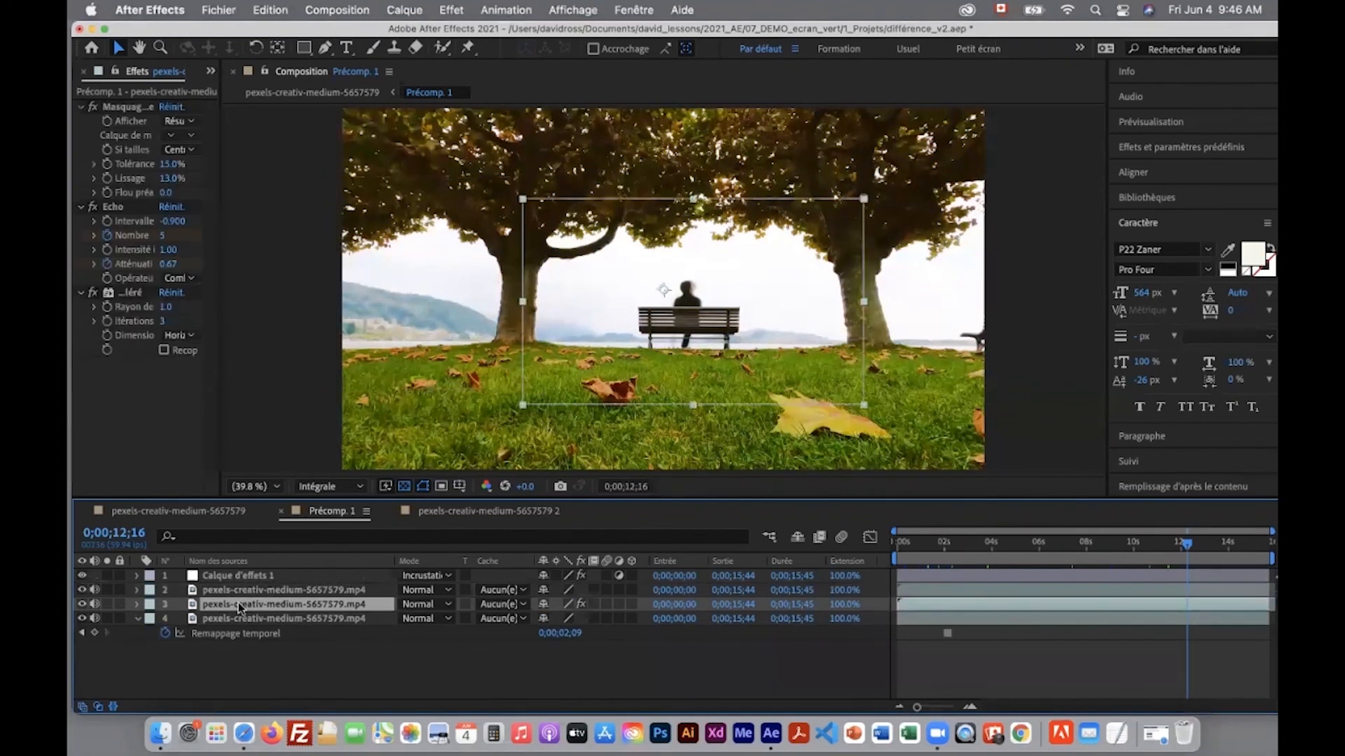
pyautogui.click(243, 591)
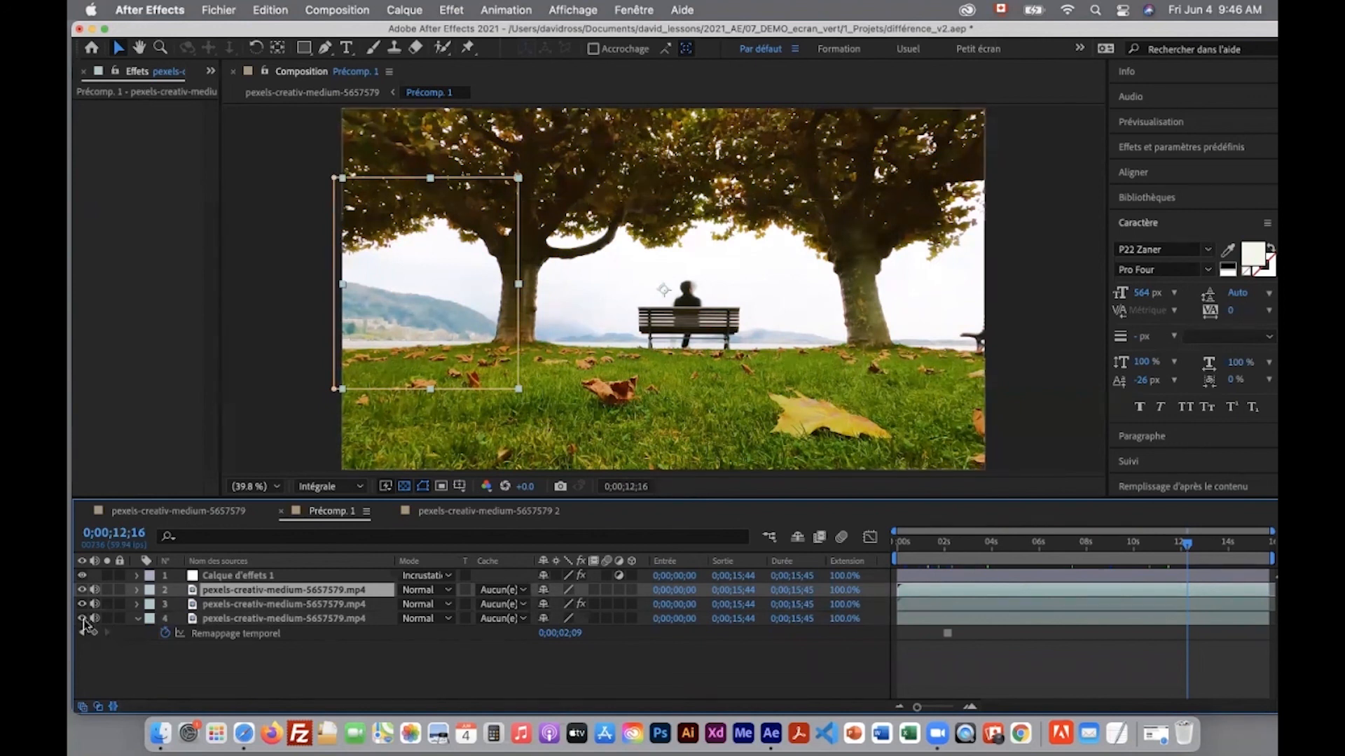
# Hide the frozen background on layer 4 and check the remaining layers against transparency at 0;00;08;21
pyautogui.click(287, 619)
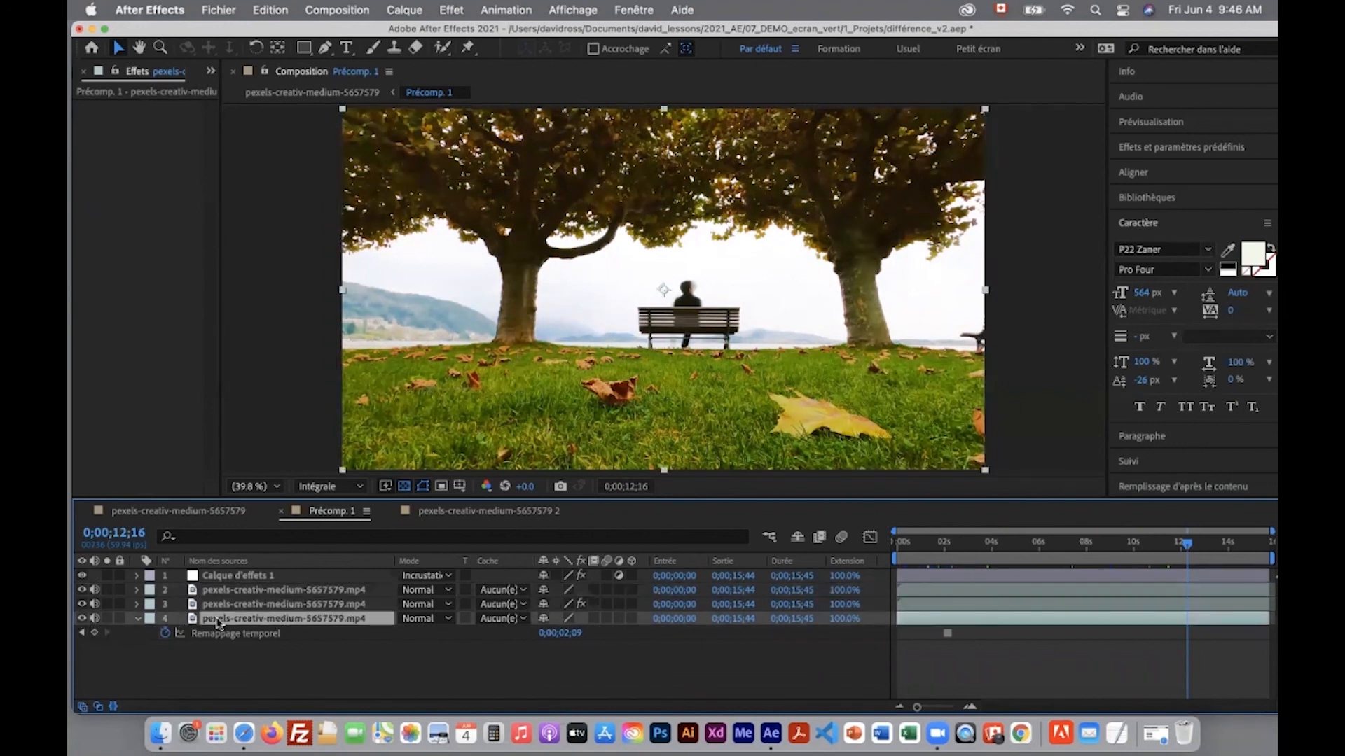
pyautogui.click(82, 618)
pyautogui.click(1094, 543)
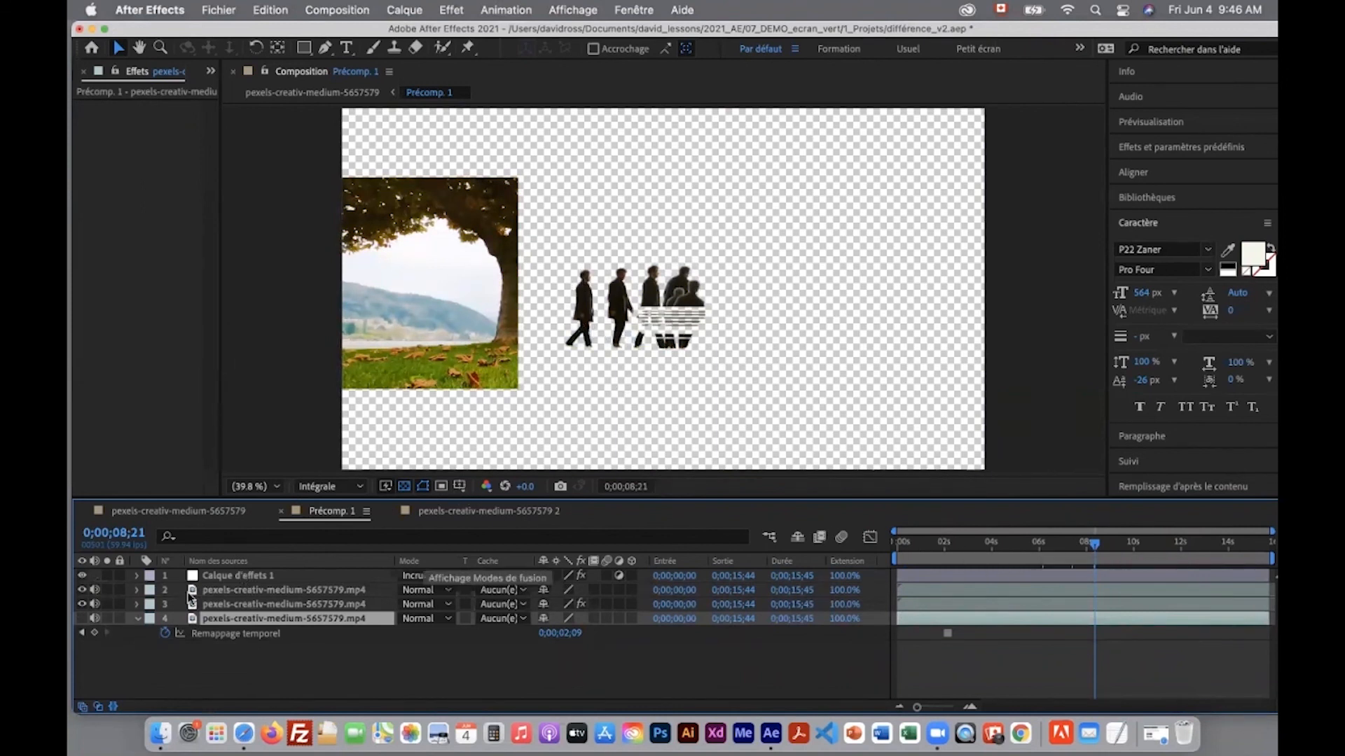
# Hide the echo layer 3 and examine masked layer 2 alone between 0;00;00;49 and 0;00;02;44
pyautogui.click(82, 605)
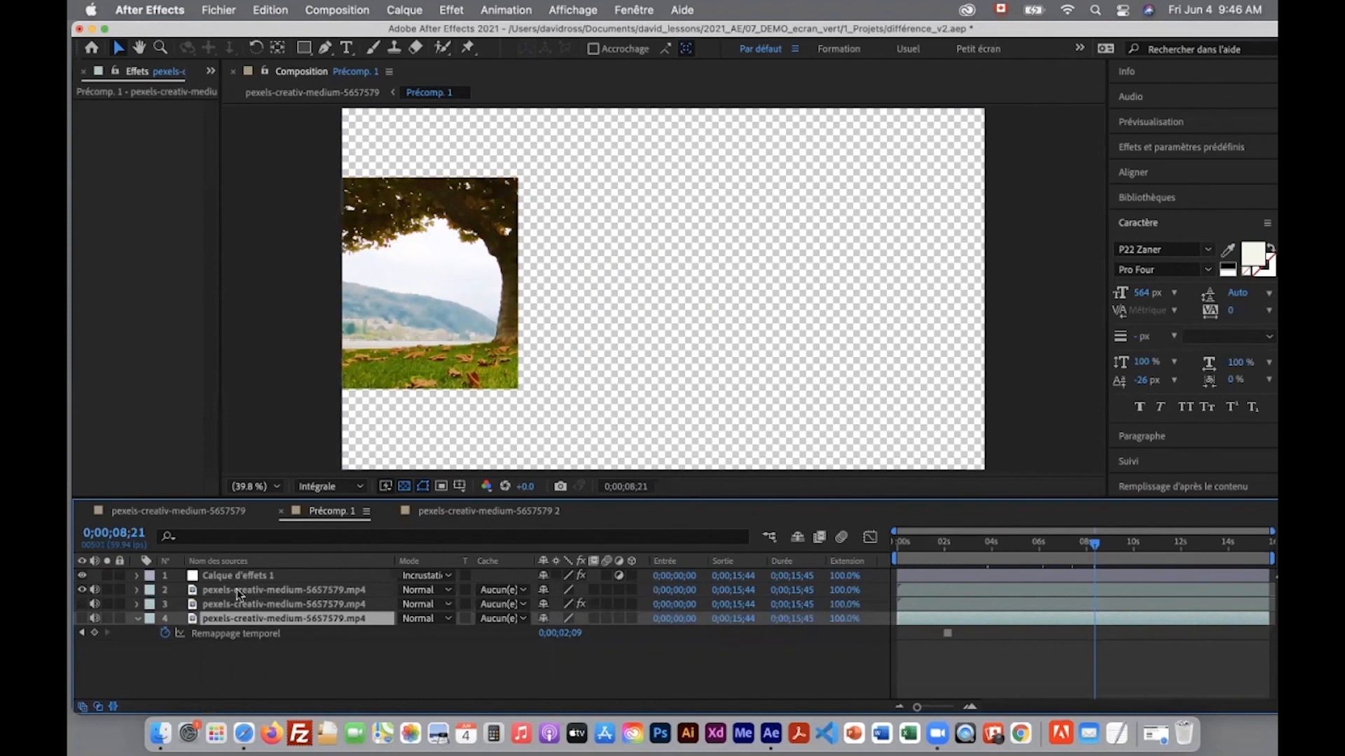
pyautogui.click(238, 591)
pyautogui.moveTo(975, 545); pyautogui.dragTo(916, 549)
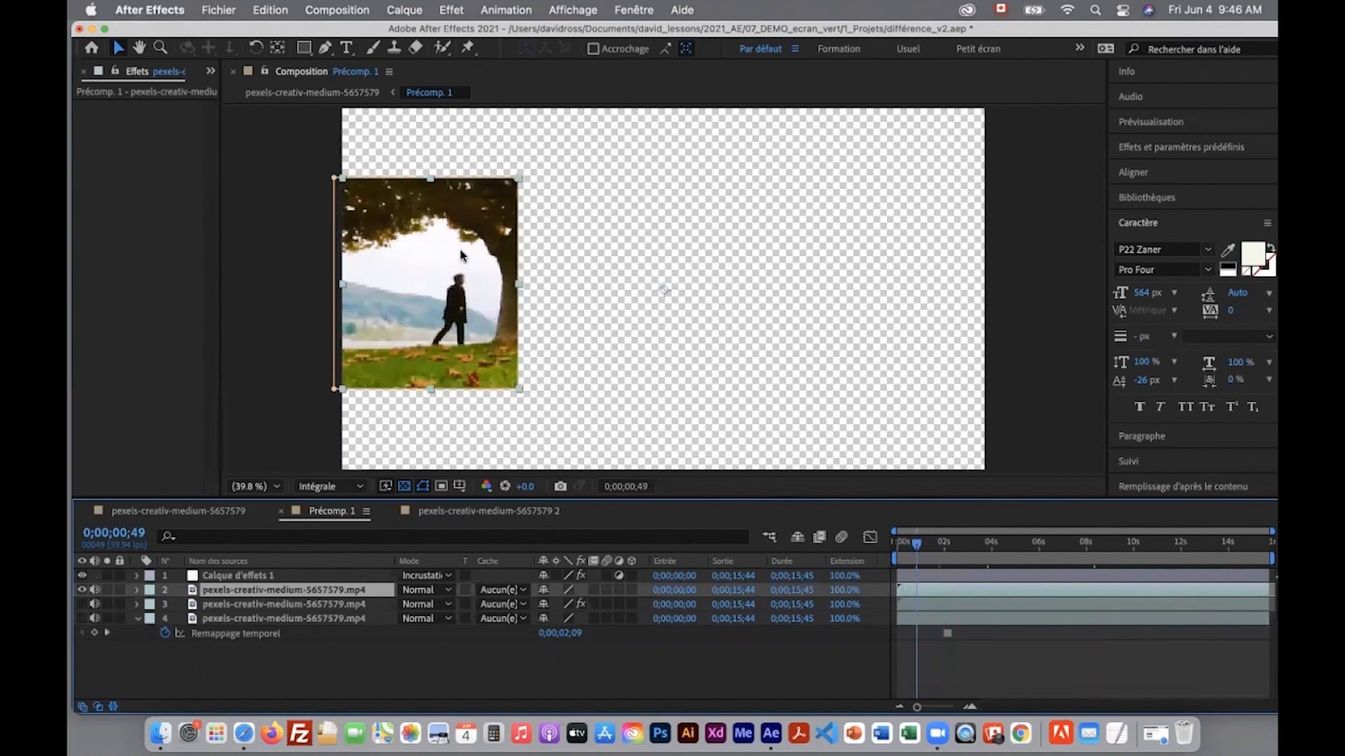
pyautogui.moveTo(921, 539); pyautogui.dragTo(961, 543)
# Show the echo layer 3 again and view it together with layer 2 at 0;00;04;52
pyautogui.click(82, 604)
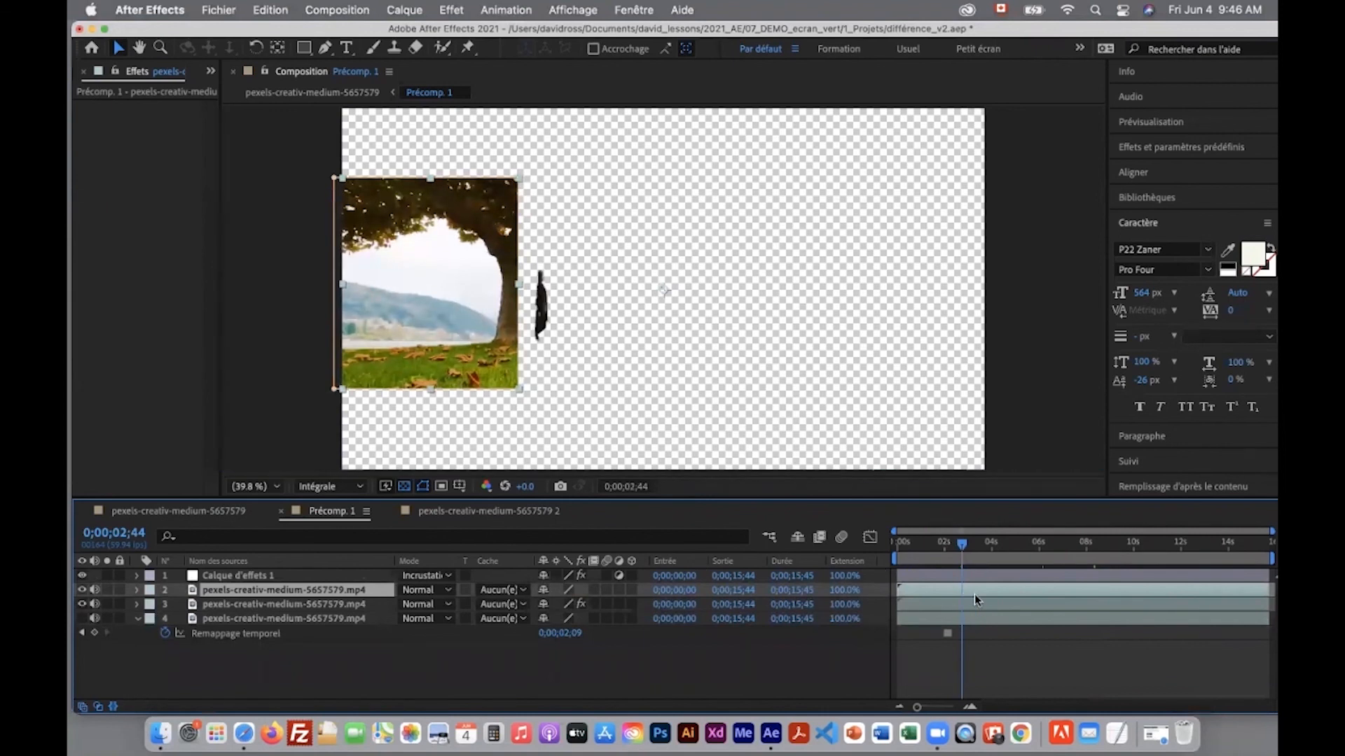
pyautogui.click(1012, 544)
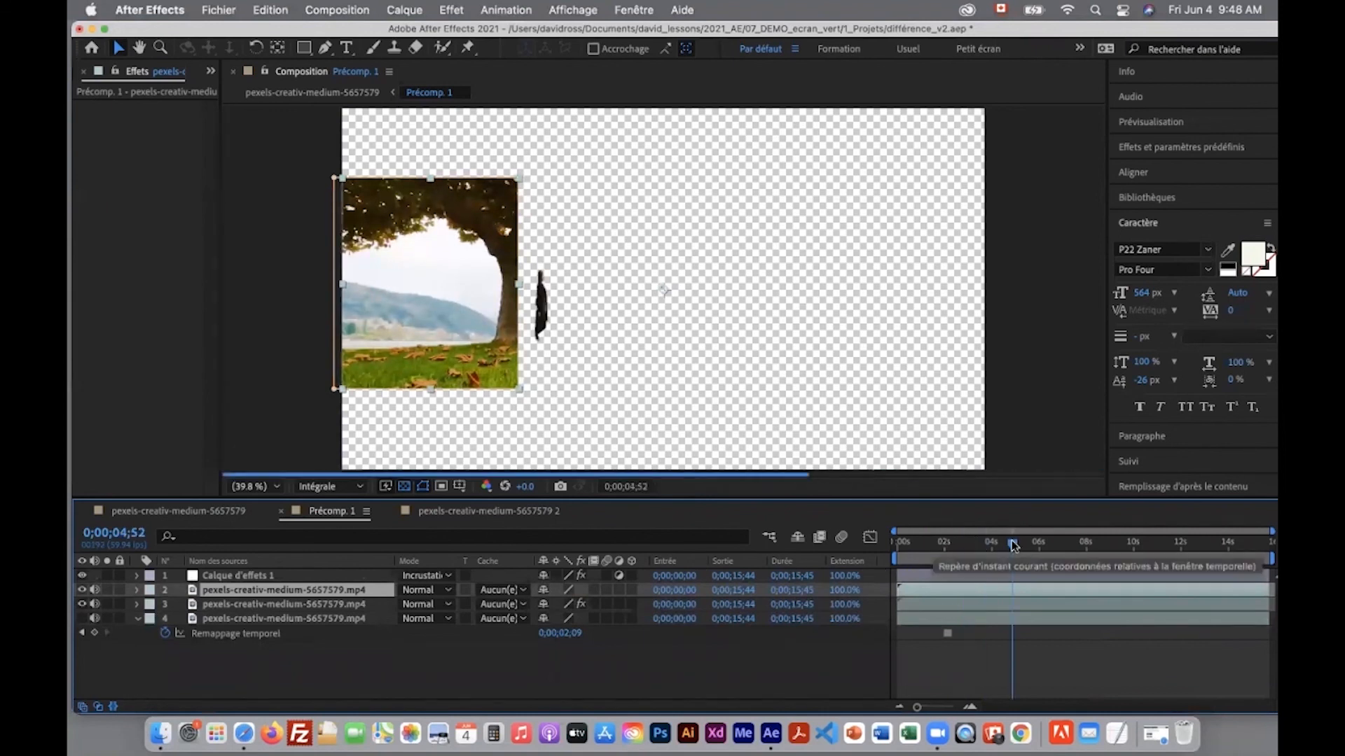